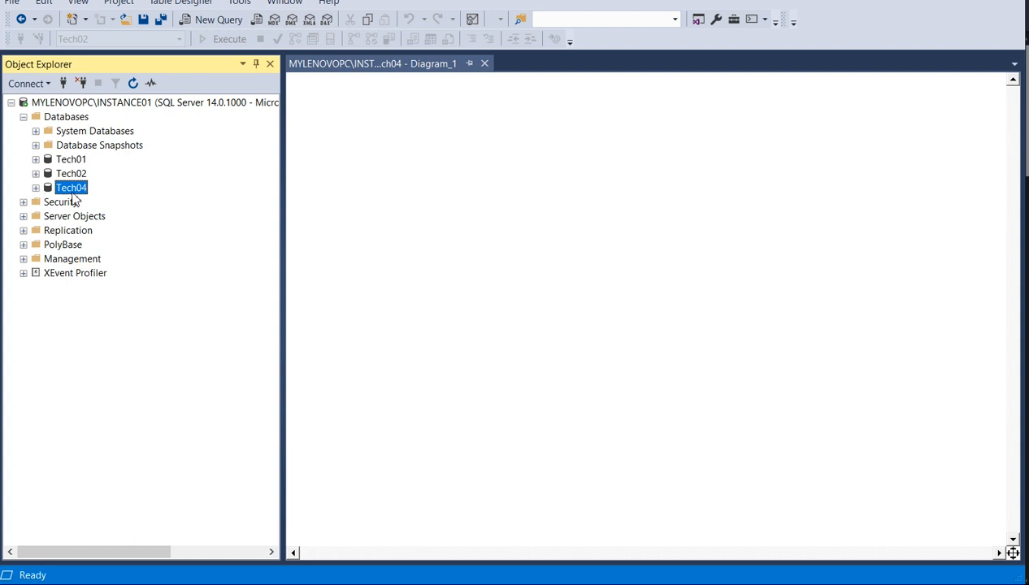
Step: Expand the Tech04 database and start a new database diagram in it
{"action": "left_click", "coordinate": [35, 188]}
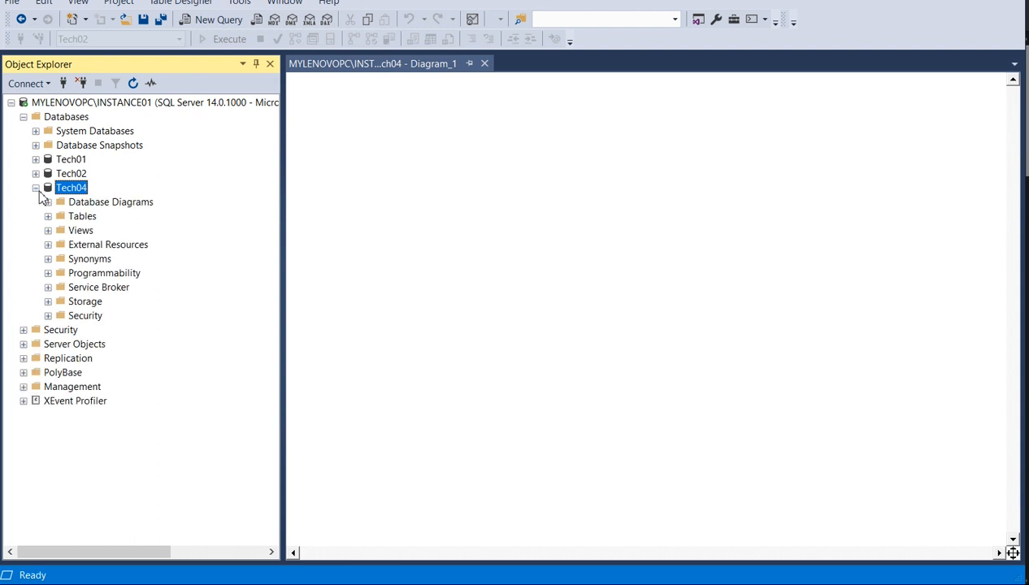
{"action": "key", "text": "Down"}
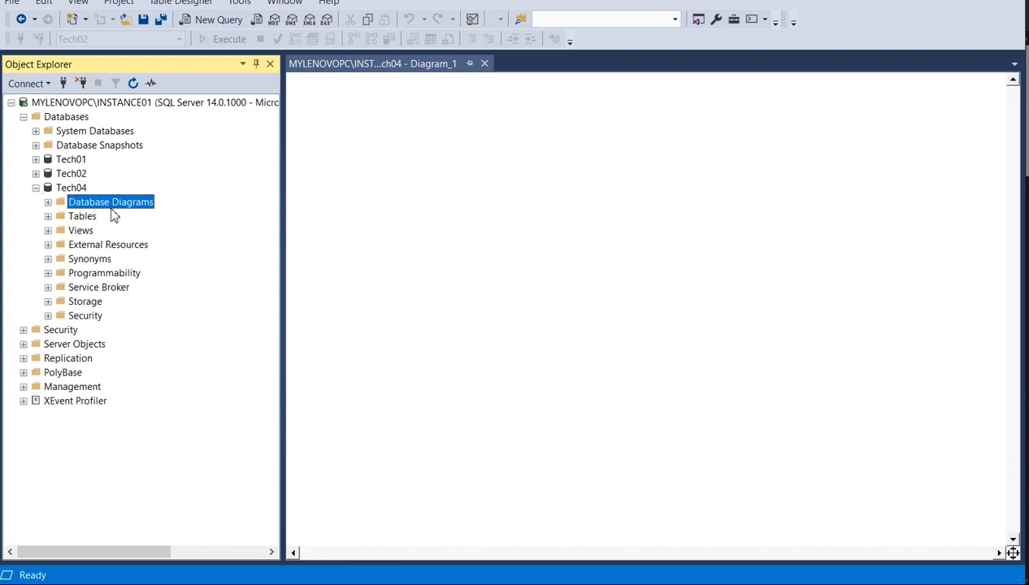
{"action": "right_click", "coordinate": [112, 210]}
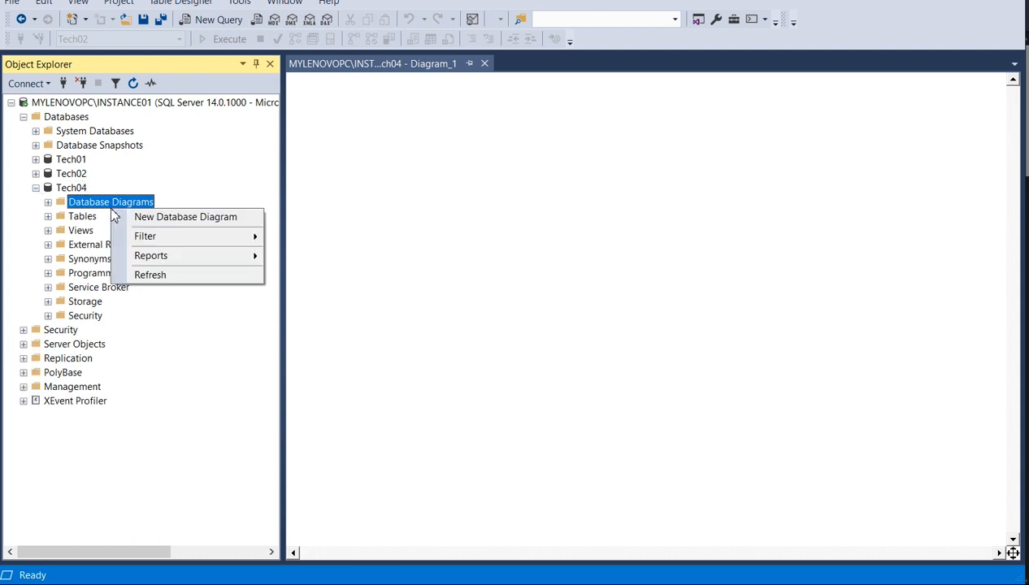
{"action": "left_click", "coordinate": [210, 226]}
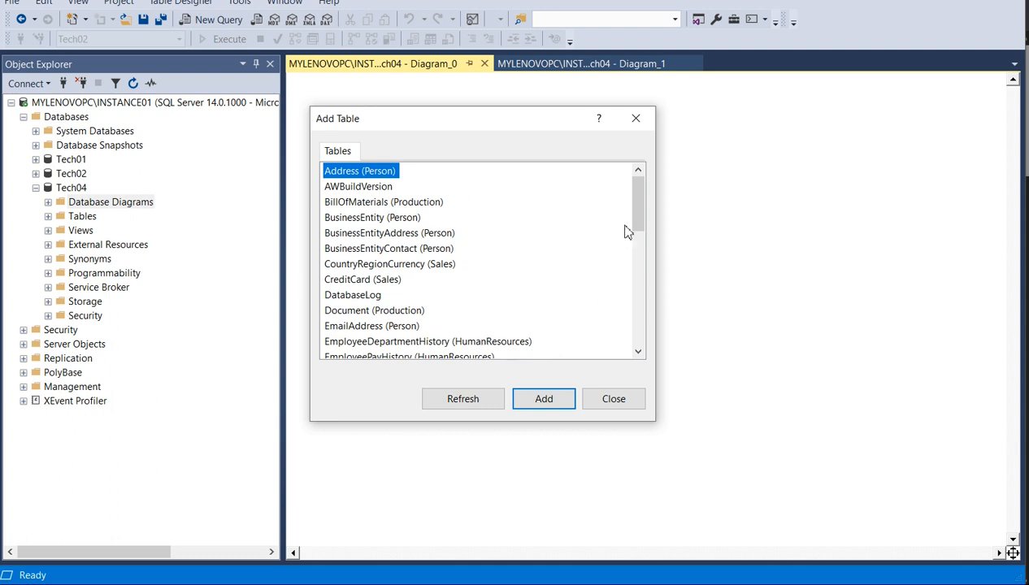
Step: Select the entire table list from Address (Person) to WorkOrder (Production), and clear the selection
{"action": "left_click_drag", "start_coordinate": [639, 209], "coordinate": [645, 186]}
{"action": "key", "text": "shift+Down"}
{"action": "key", "text": "shift+Down"}
{"action": "key", "text": "shift+Down"}
{"action": "key", "text": "shift+Down"}
{"action": "key", "text": "shift+Down"}
{"action": "key", "text": "shift+Down"}
{"action": "key", "text": "shift+Down"}
{"action": "key", "text": "shift+Down"}
{"action": "key", "text": "shift+Down"}
{"action": "key", "text": "shift+Down"}
{"action": "key", "text": "shift+Down"}
{"action": "key", "text": "shift+Down"}
{"action": "key", "text": "shift+Down"}
{"action": "key", "text": "shift+Down"}
{"action": "key", "text": "shift+Down"}
{"action": "key", "text": "shift+Down"}
{"action": "key", "text": "shift+Down"}
{"action": "key", "text": "shift+Down"}
{"action": "key", "text": "shift+Down"}
{"action": "key", "text": "shift+Down"}
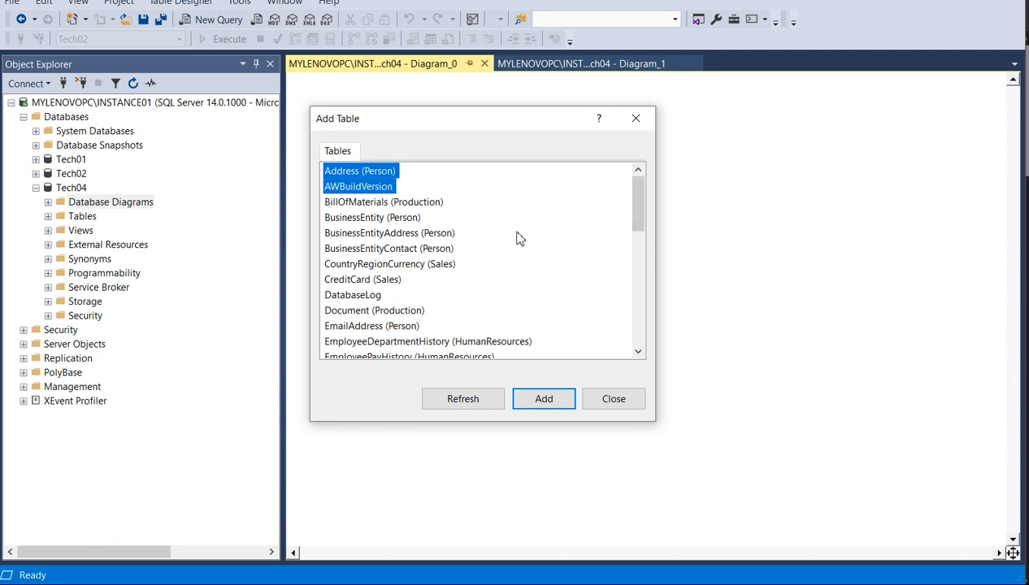
{"action": "key", "text": "shift+Down"}
{"action": "key", "text": "shift+Down"}
{"action": "key", "text": "shift+Down"}
{"action": "key", "text": "shift+Down"}
{"action": "key", "text": "shift+Down"}
{"action": "key", "text": "shift+Down"}
{"action": "key", "text": "shift+Down"}
{"action": "key", "text": "shift+Down"}
{"action": "key", "text": "shift+Down"}
{"action": "key", "text": "shift+Down"}
{"action": "key", "text": "shift+Down"}
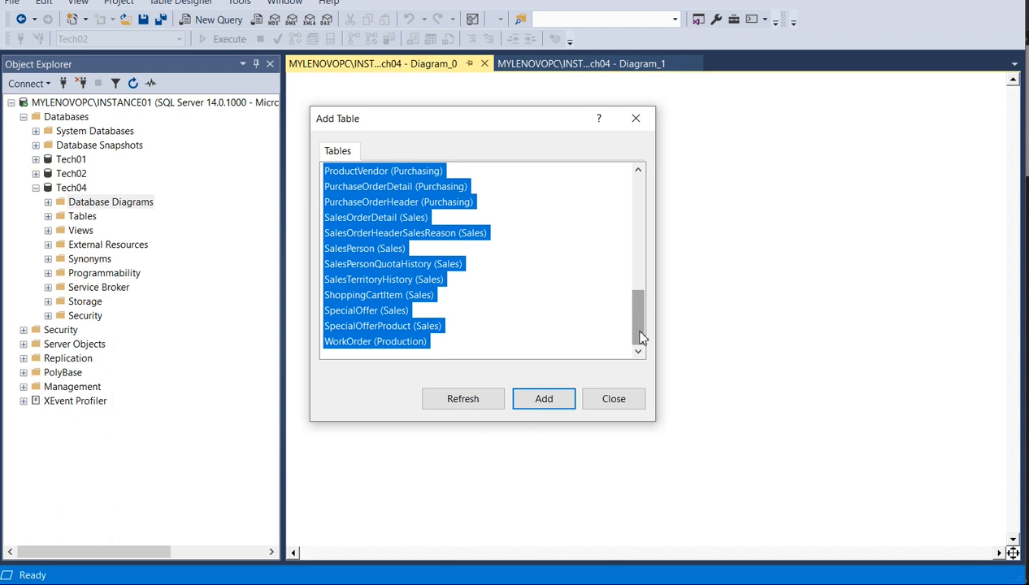
{"action": "left_click_drag", "start_coordinate": [640, 338], "coordinate": [641, 190]}
{"action": "left_click", "coordinate": [587, 213]}
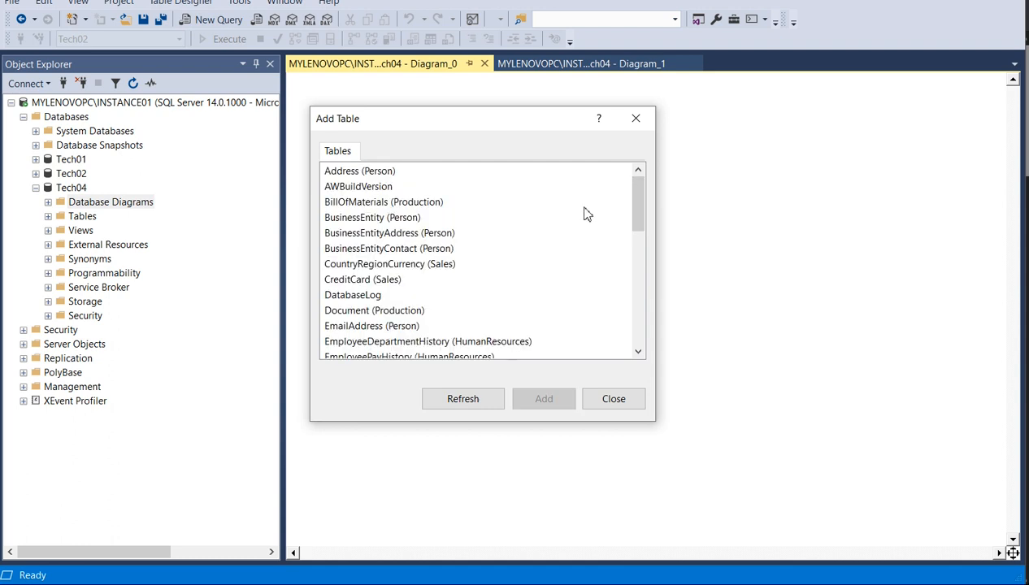
Step: Add AWBuildVersion, BusinessEntityAddress, BusinessEntityContact and CountryRegionCurrency to the diagram and finish adding tables
{"action": "left_click", "coordinate": [378, 188]}
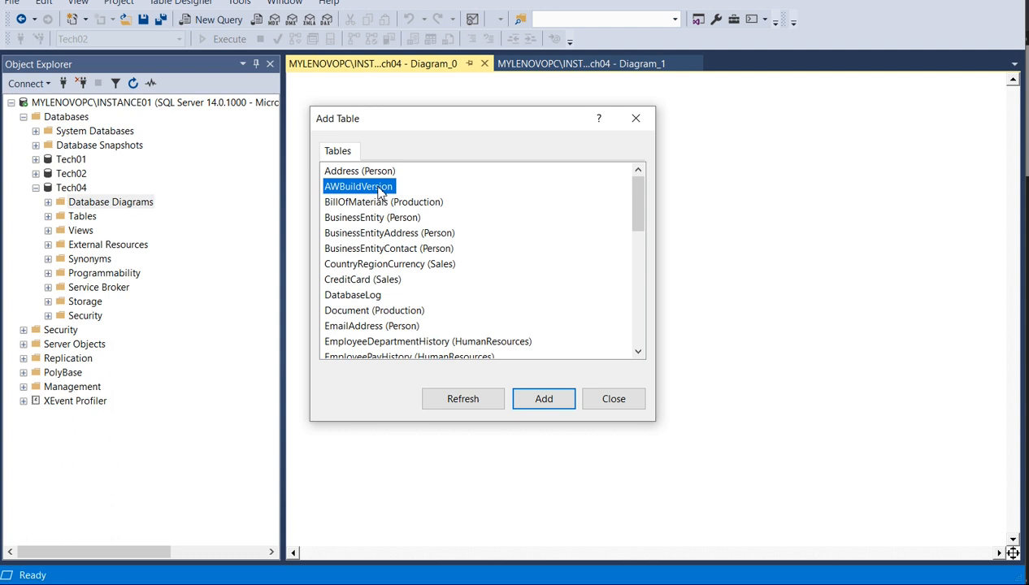
{"action": "left_click", "coordinate": [393, 234], "text": "ctrl"}
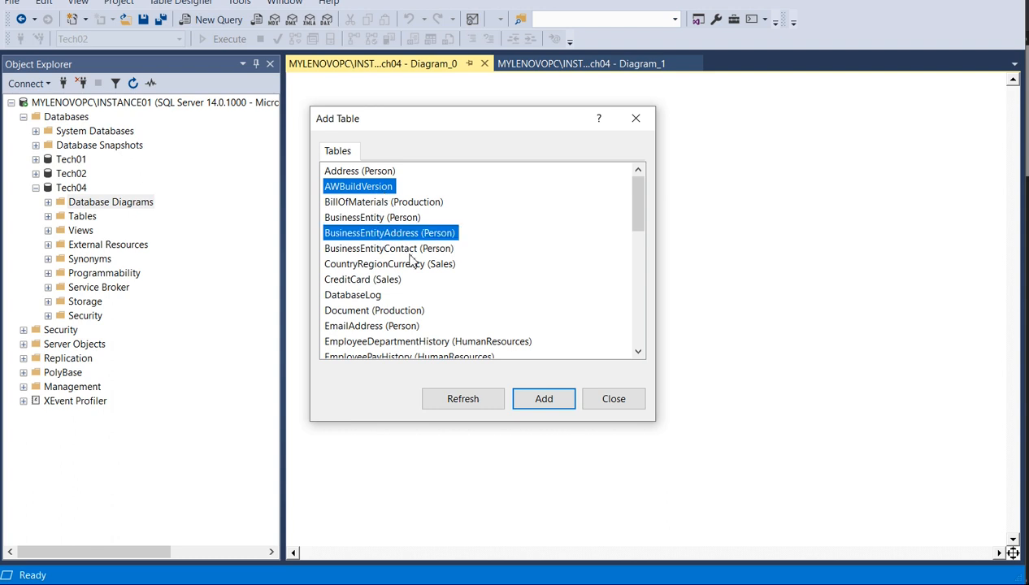
{"action": "left_click", "coordinate": [410, 252], "text": "ctrl"}
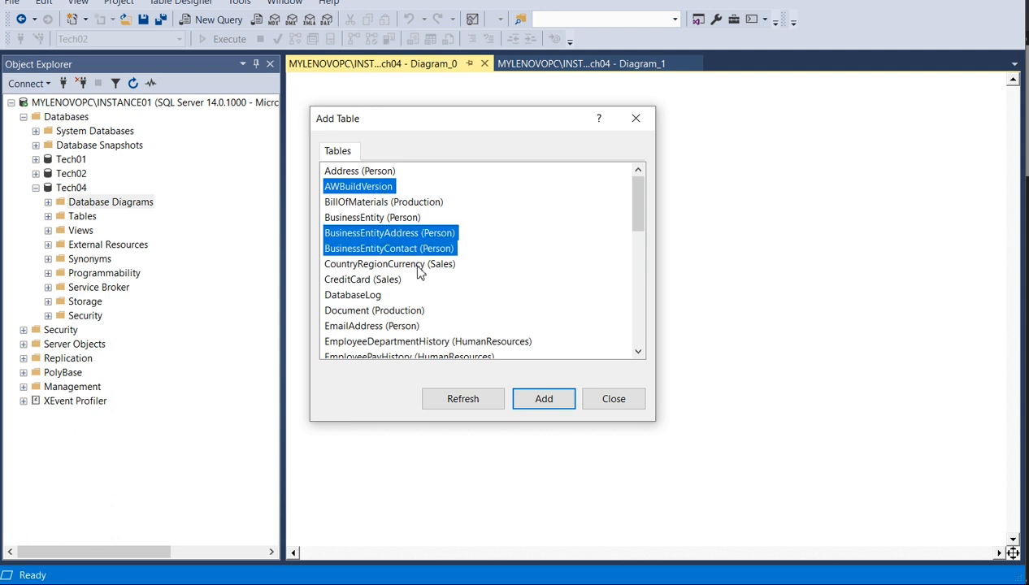
{"action": "left_click", "coordinate": [414, 264], "text": "ctrl"}
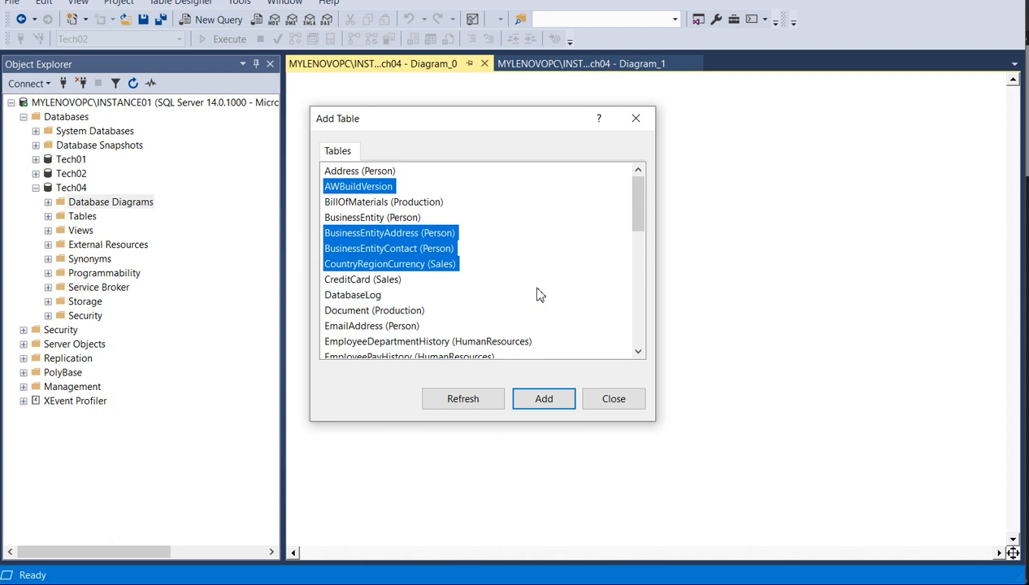
{"action": "left_click", "coordinate": [550, 401]}
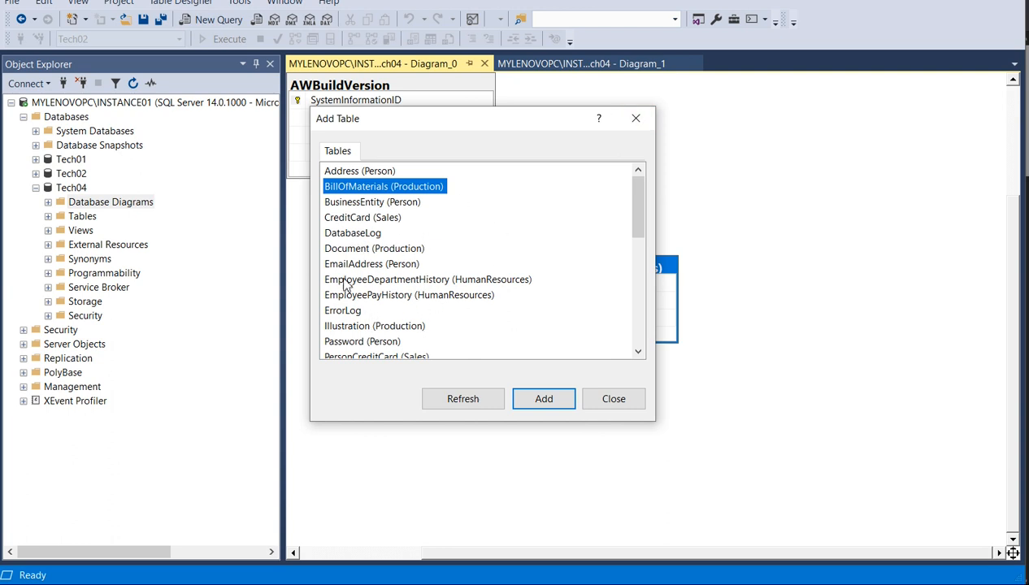
{"action": "left_click", "coordinate": [618, 408]}
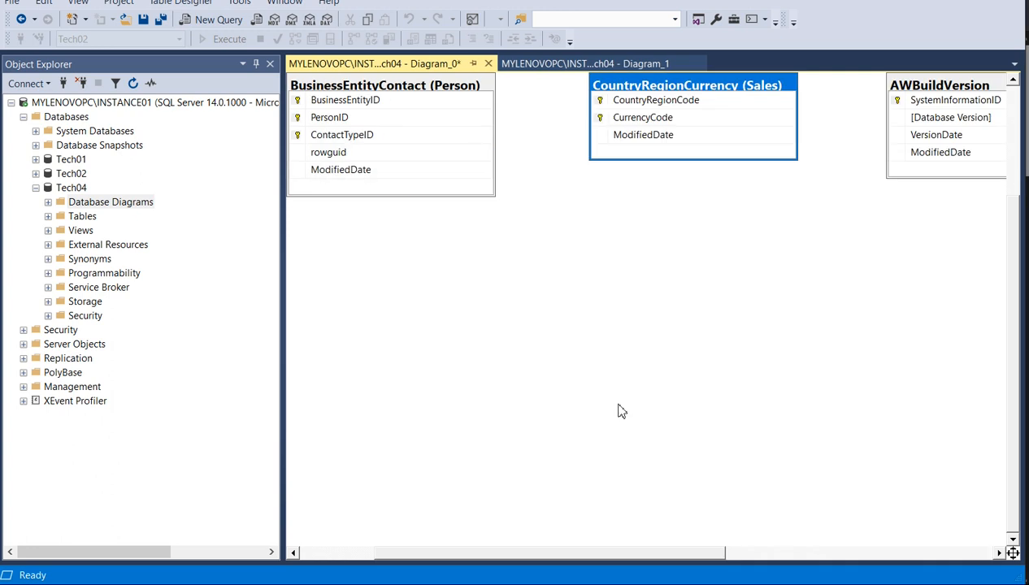
Step: Move BusinessEntityContact, AWBuildVersion and CountryRegionCurrency close together, with CountryRegionCurrency below the other two tables
{"action": "left_click_drag", "start_coordinate": [1015, 331], "coordinate": [1025, 193]}
{"action": "left_click_drag", "start_coordinate": [743, 230], "coordinate": [582, 371]}
{"action": "left_click_drag", "start_coordinate": [983, 250], "coordinate": [657, 213]}
{"action": "left_click_drag", "start_coordinate": [1013, 177], "coordinate": [1006, 343]}
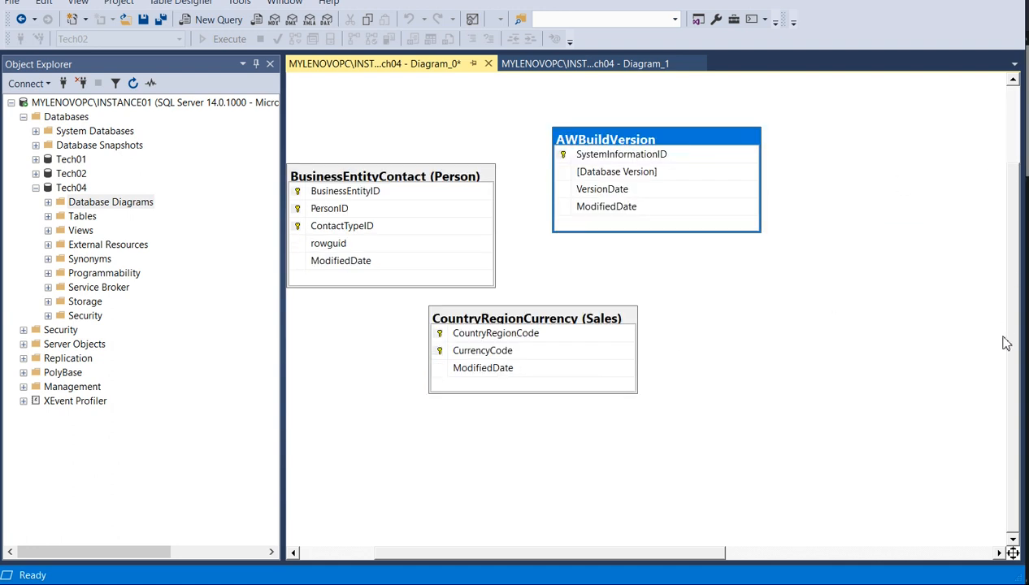
{"action": "left_click_drag", "start_coordinate": [705, 556], "coordinate": [556, 556]}
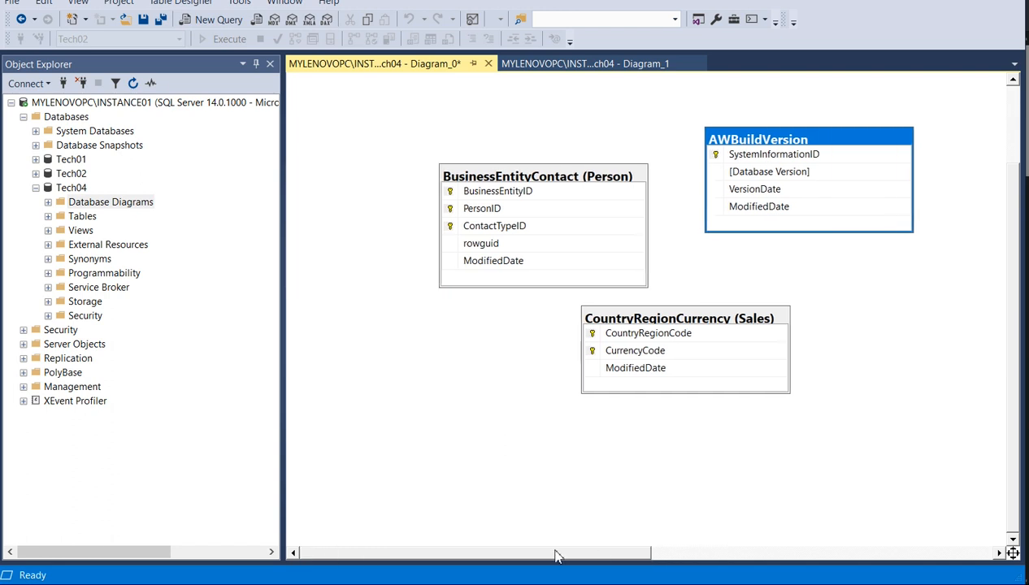
{"action": "left_click_drag", "start_coordinate": [630, 175], "coordinate": [480, 102]}
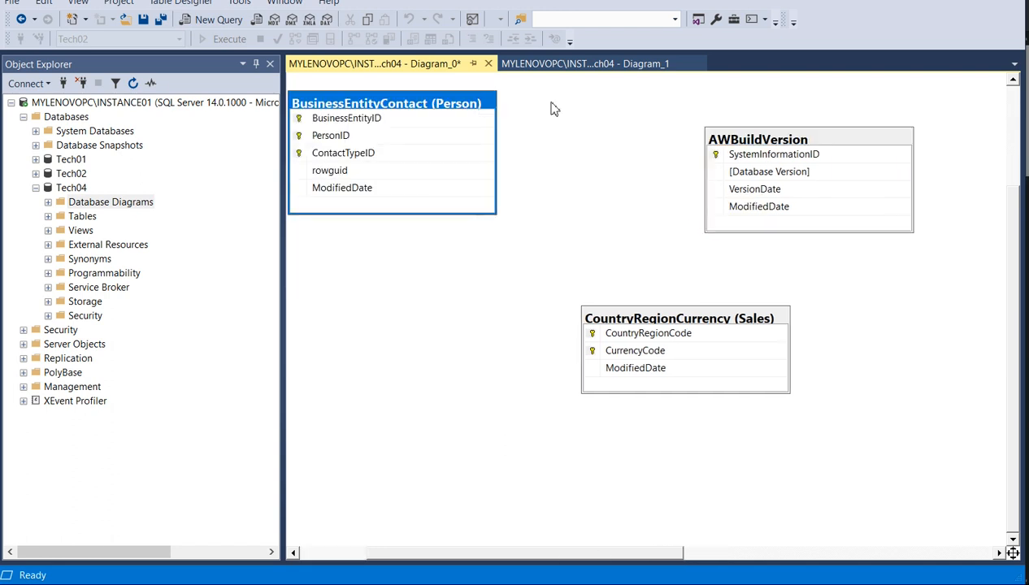
{"action": "left_click_drag", "start_coordinate": [785, 133], "coordinate": [666, 91]}
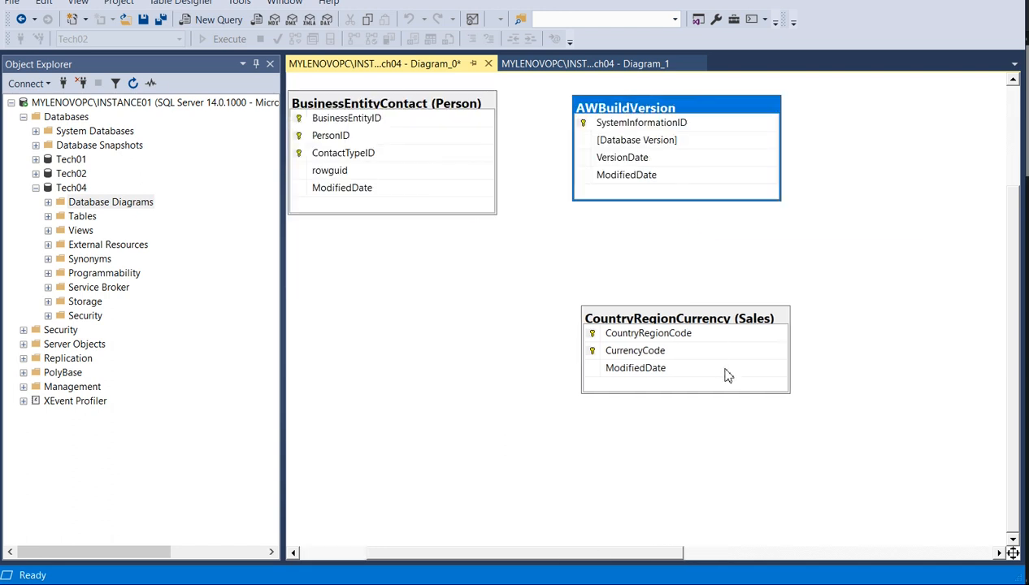
{"action": "left_click_drag", "start_coordinate": [749, 317], "coordinate": [496, 251]}
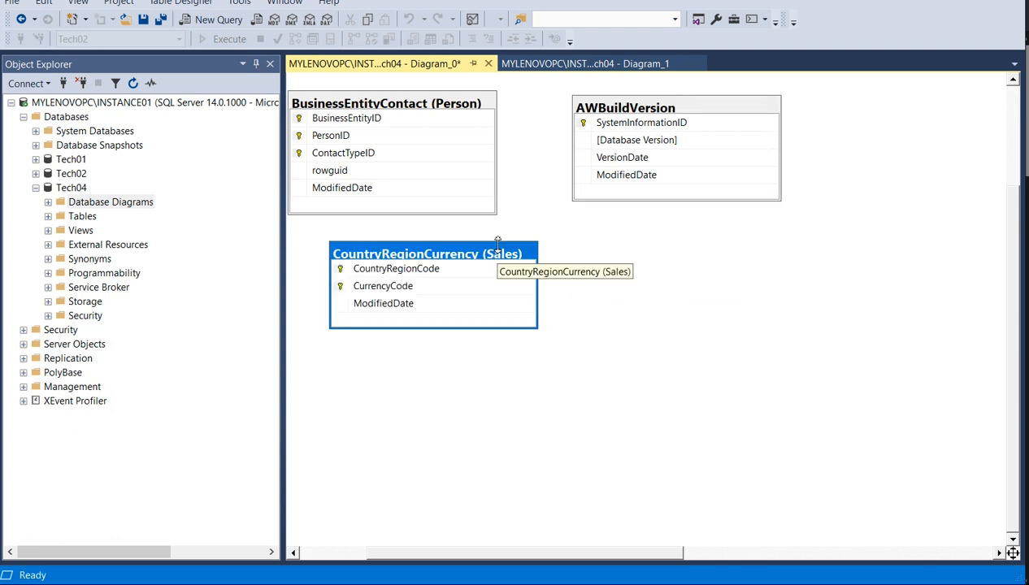
Step: Create another Tech04 database diagram and add the consecutive tables from AWBuildVersion through DatabaseLog to it
{"action": "right_click", "coordinate": [130, 205]}
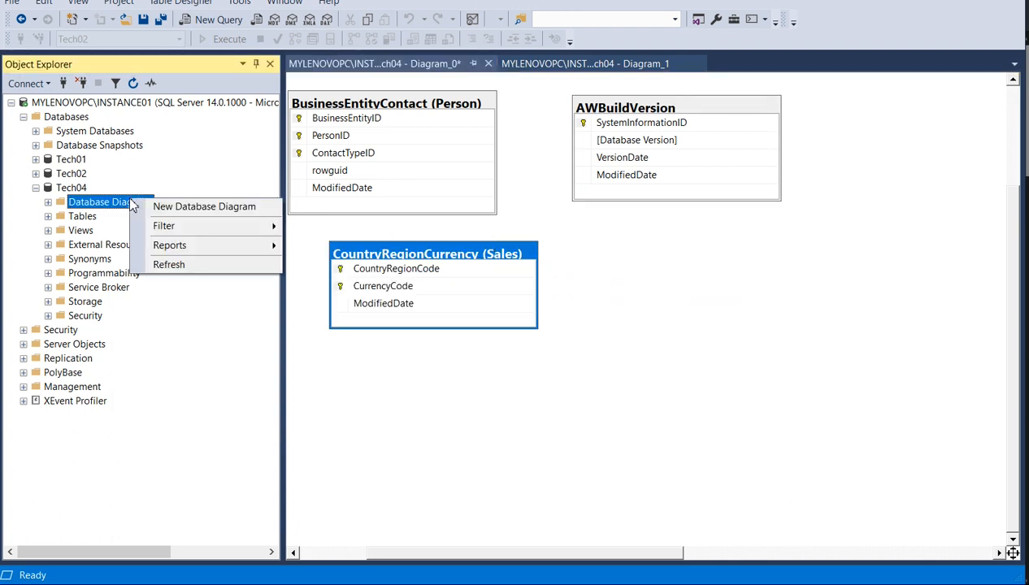
{"action": "left_click", "coordinate": [209, 210]}
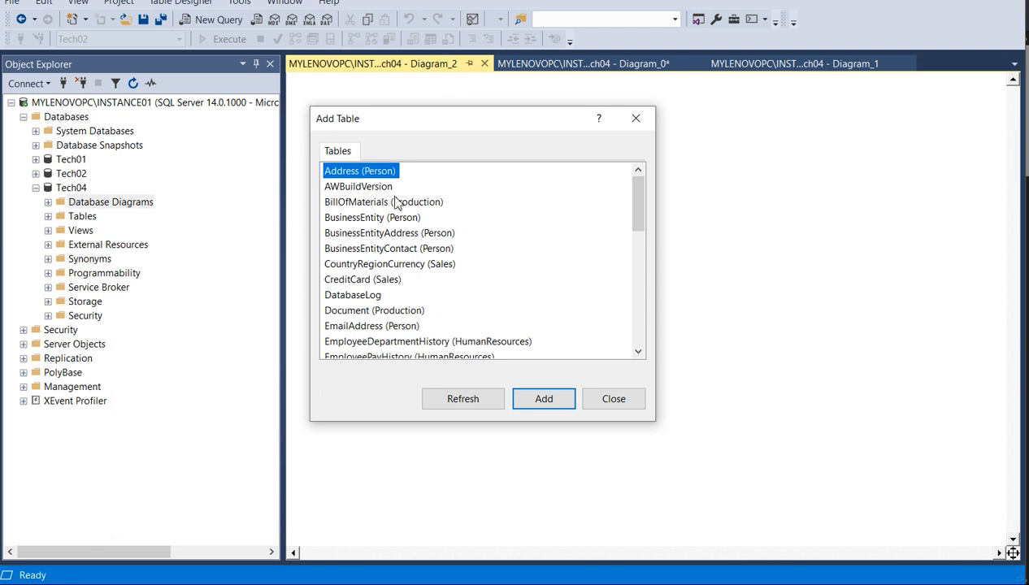
{"action": "left_click", "coordinate": [370, 188]}
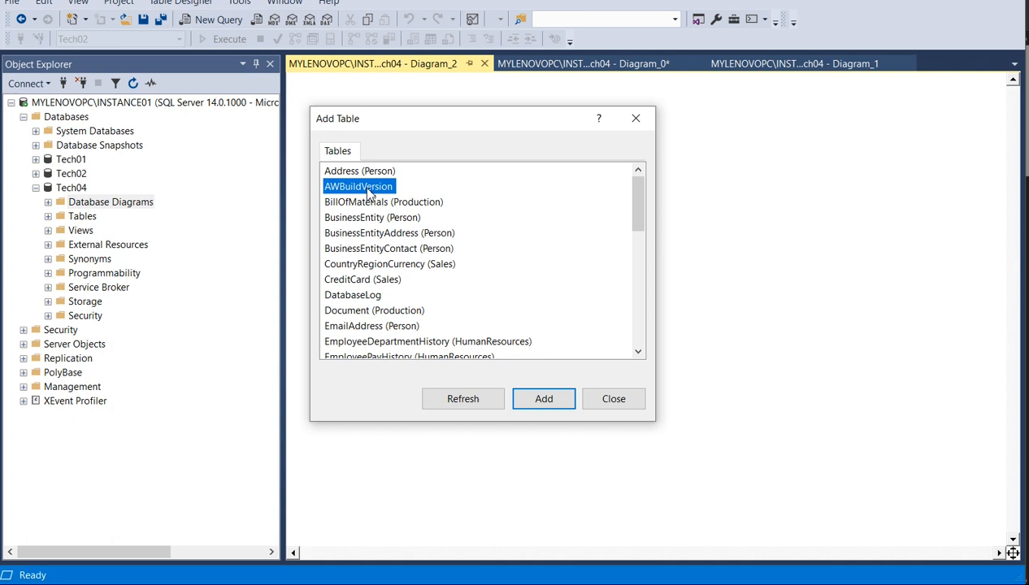
{"action": "left_click", "coordinate": [413, 203], "text": "shift"}
{"action": "left_click", "coordinate": [432, 233], "text": "shift"}
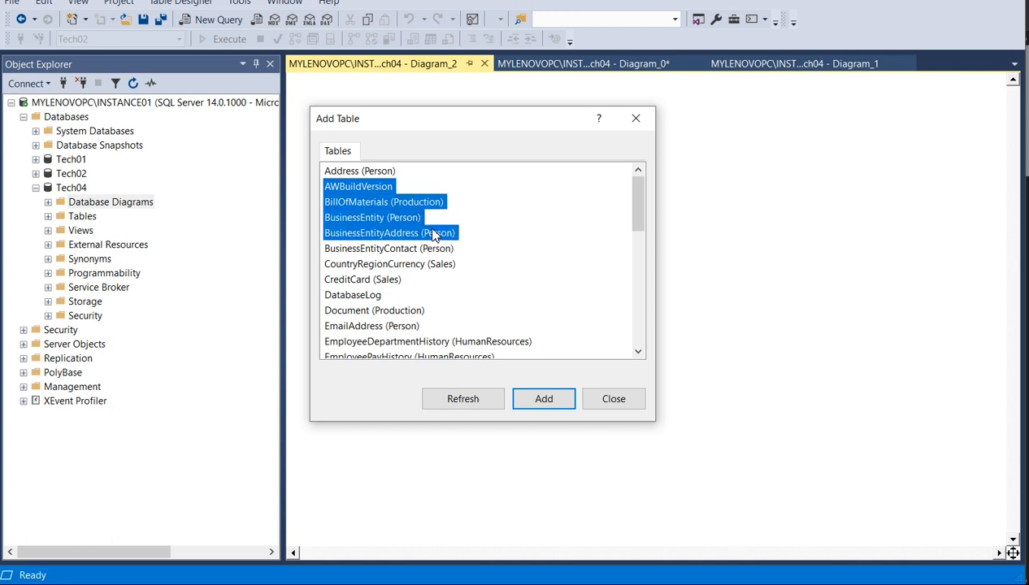
{"action": "left_click", "coordinate": [439, 265], "text": "shift"}
{"action": "left_click", "coordinate": [387, 281], "text": "shift"}
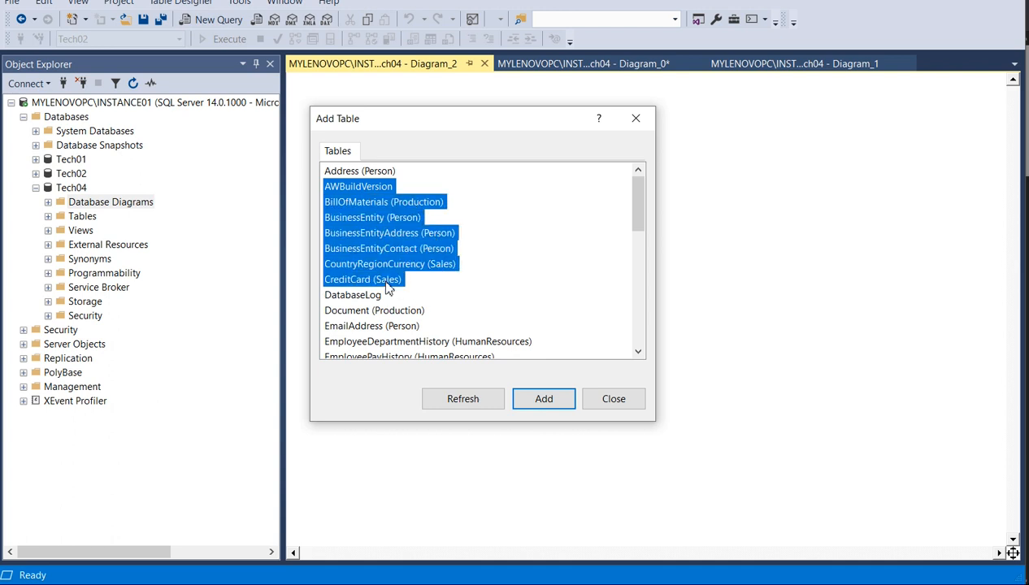
{"action": "left_click", "coordinate": [376, 295], "text": "shift"}
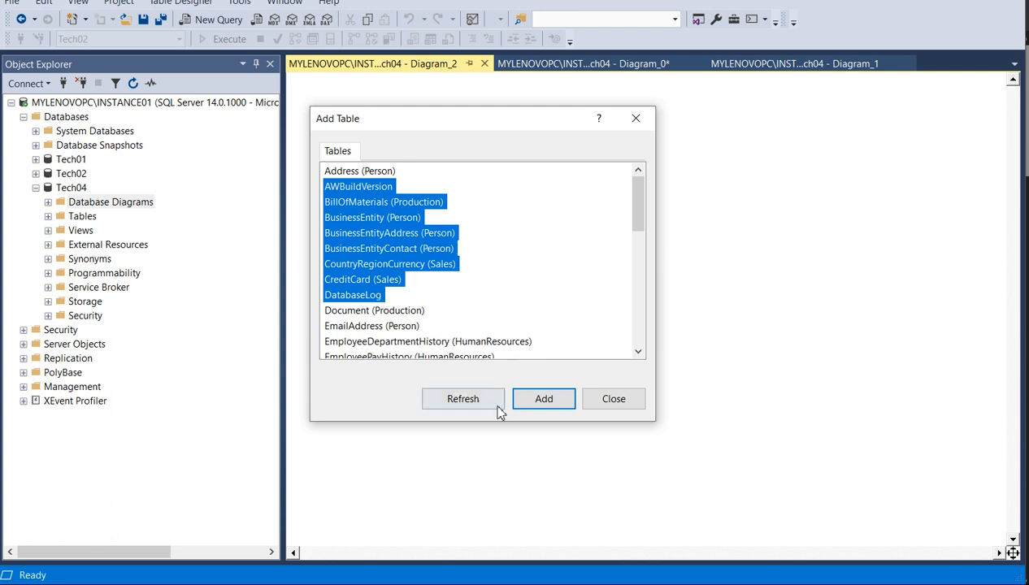
{"action": "left_click", "coordinate": [550, 404]}
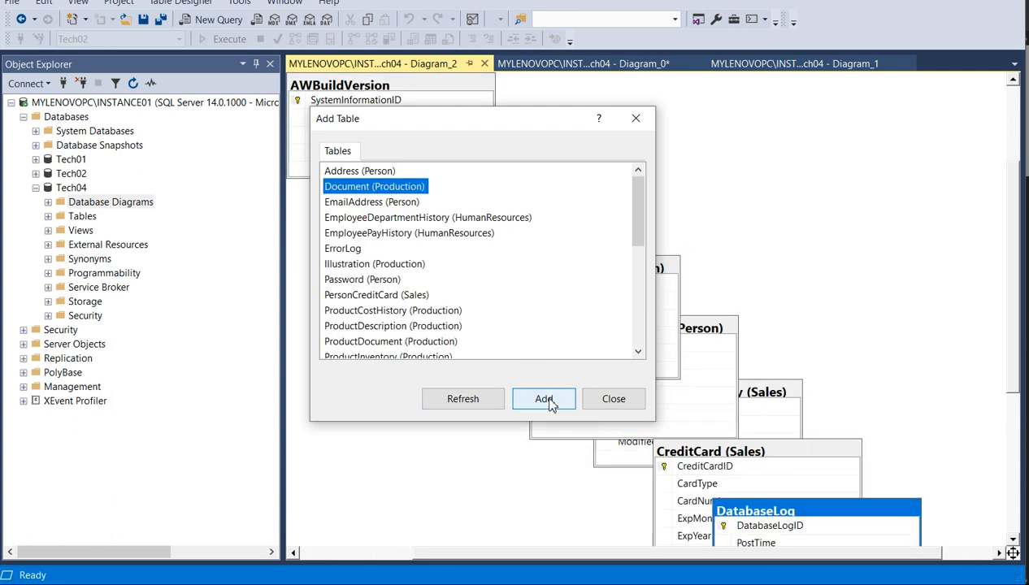
{"action": "left_click", "coordinate": [627, 400]}
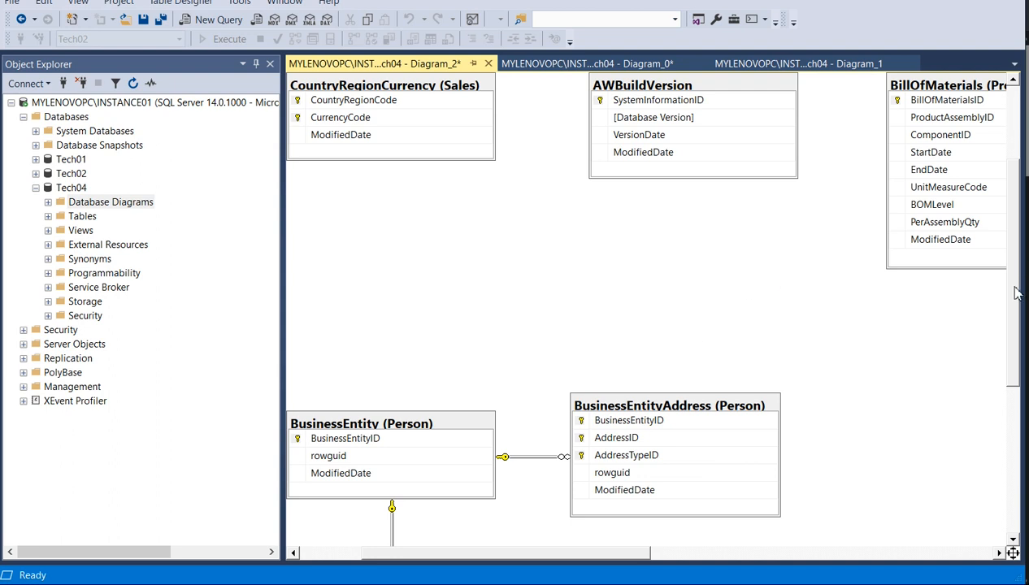
{"action": "left_click_drag", "start_coordinate": [1016, 292], "coordinate": [1011, 195]}
Step: Close Diagram_0 without saving its changes
{"action": "left_click", "coordinate": [602, 63]}
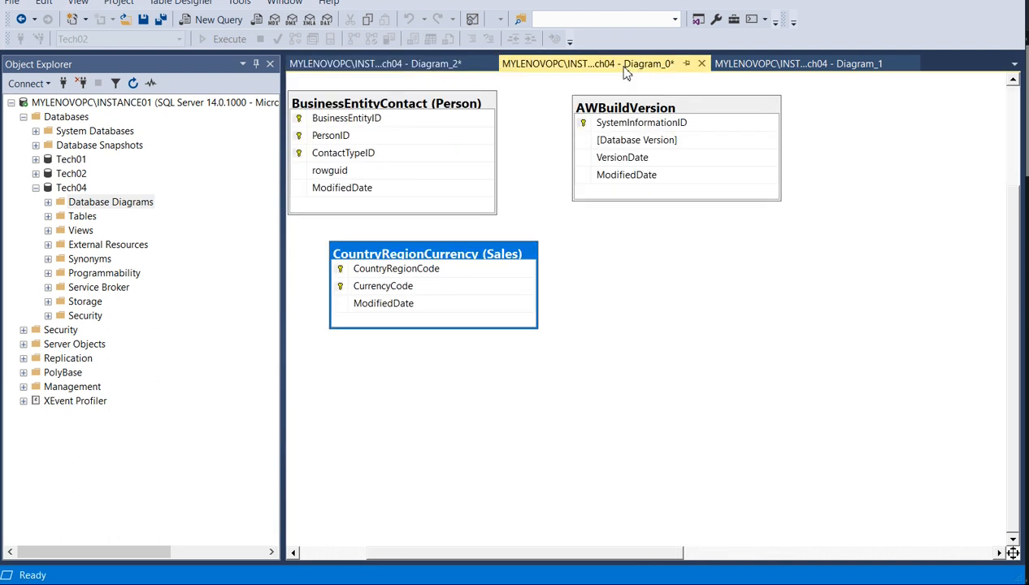
{"action": "left_click", "coordinate": [701, 64]}
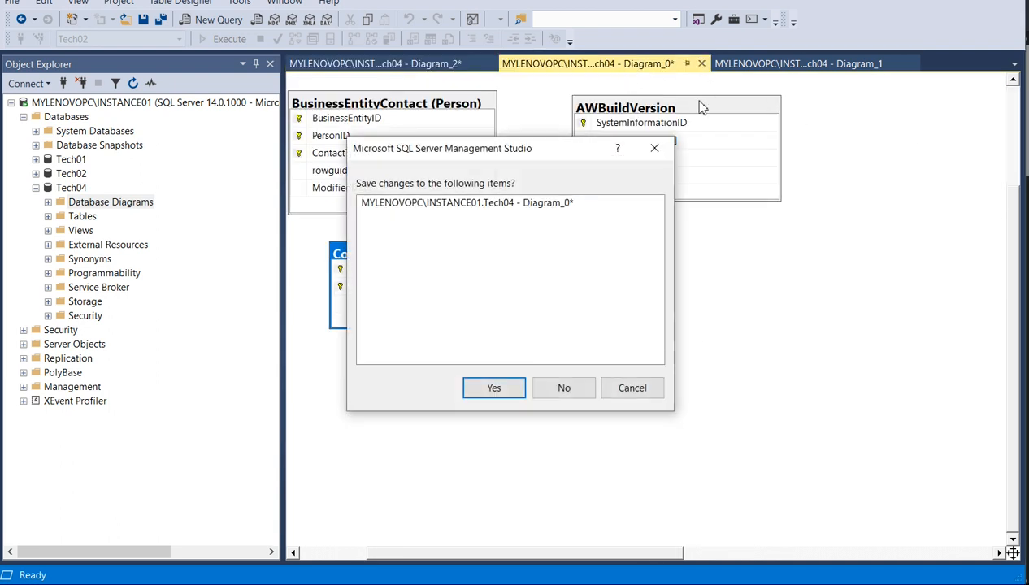
{"action": "left_click", "coordinate": [547, 390]}
Step: Place AWBuildVersion directly below CountryRegionCurrency and move BillOfMaterials beside them in Diagram_2
{"action": "left_click", "coordinate": [413, 238]}
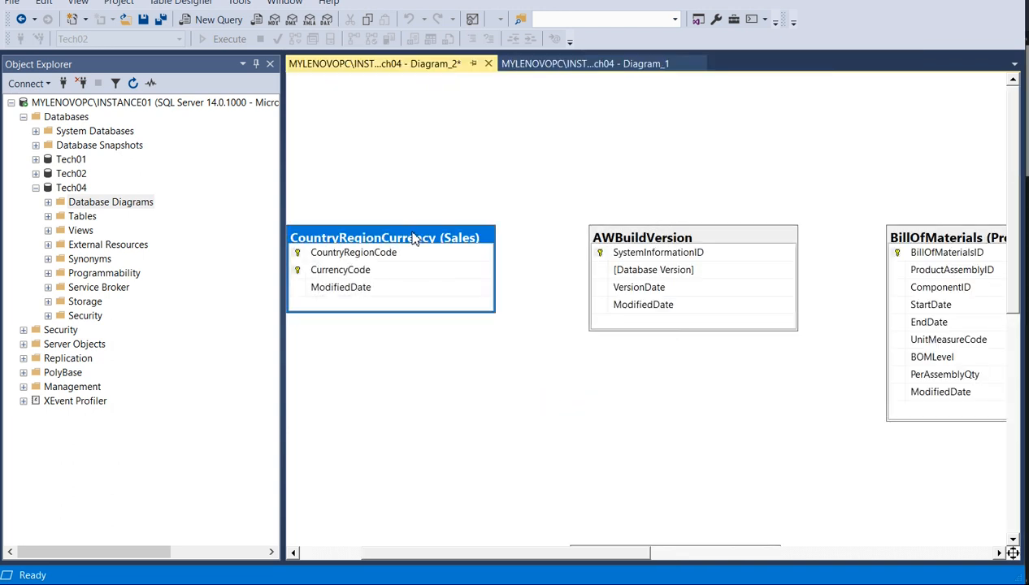
{"action": "left_click_drag", "start_coordinate": [413, 238], "coordinate": [436, 105]}
{"action": "left_click_drag", "start_coordinate": [738, 242], "coordinate": [478, 229]}
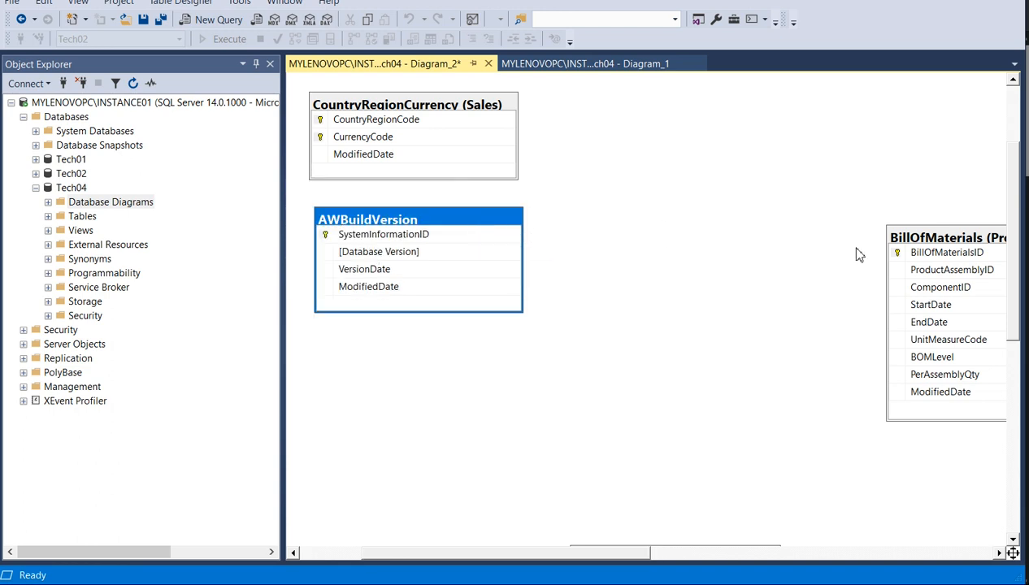
{"action": "left_click_drag", "start_coordinate": [980, 239], "coordinate": [666, 97]}
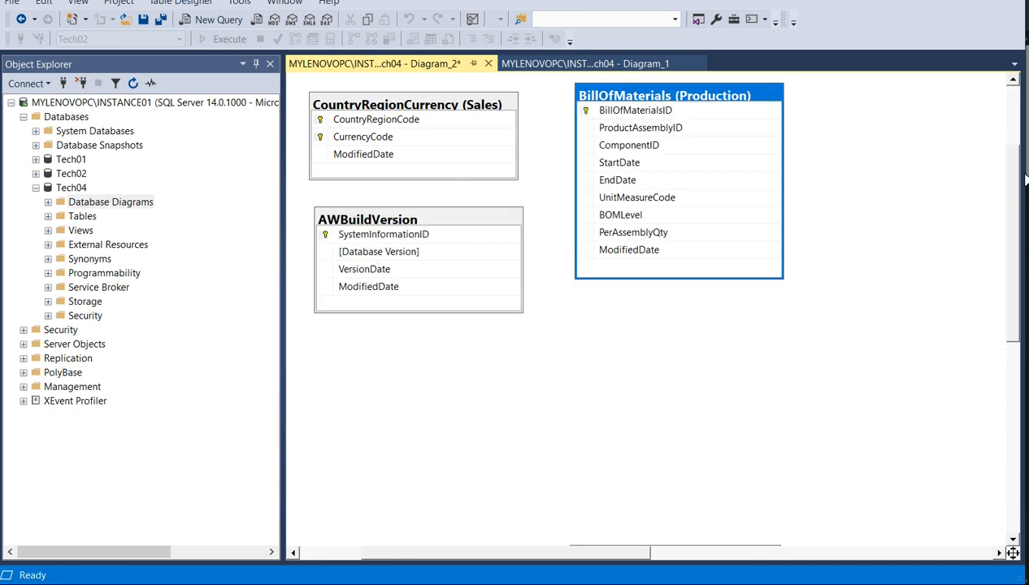
Step: Review the related BusinessEntity tables further down and automatically arrange all tables in the diagram
{"action": "left_click_drag", "start_coordinate": [1013, 173], "coordinate": [1013, 305]}
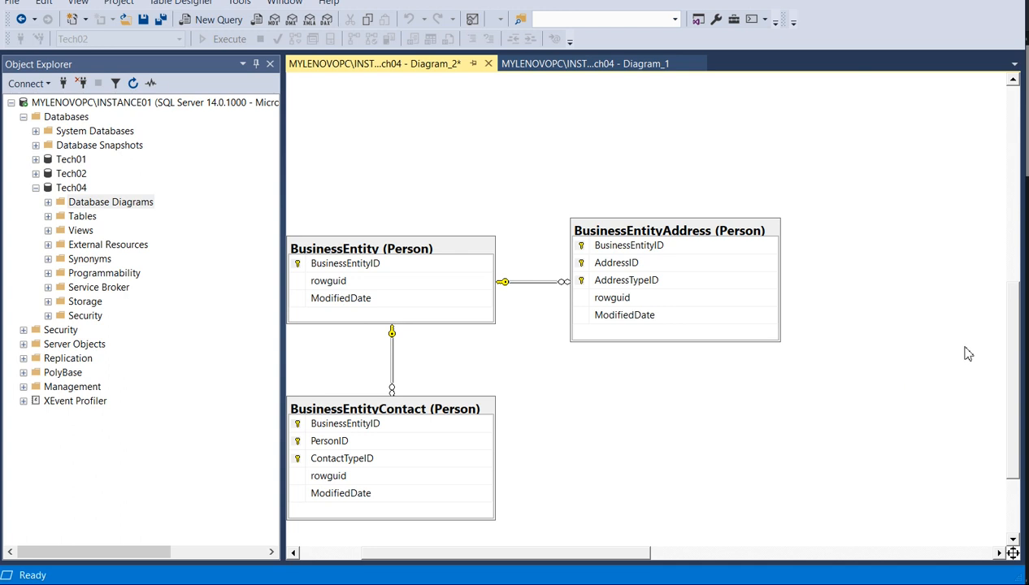
{"action": "left_click_drag", "start_coordinate": [1015, 330], "coordinate": [1022, 119]}
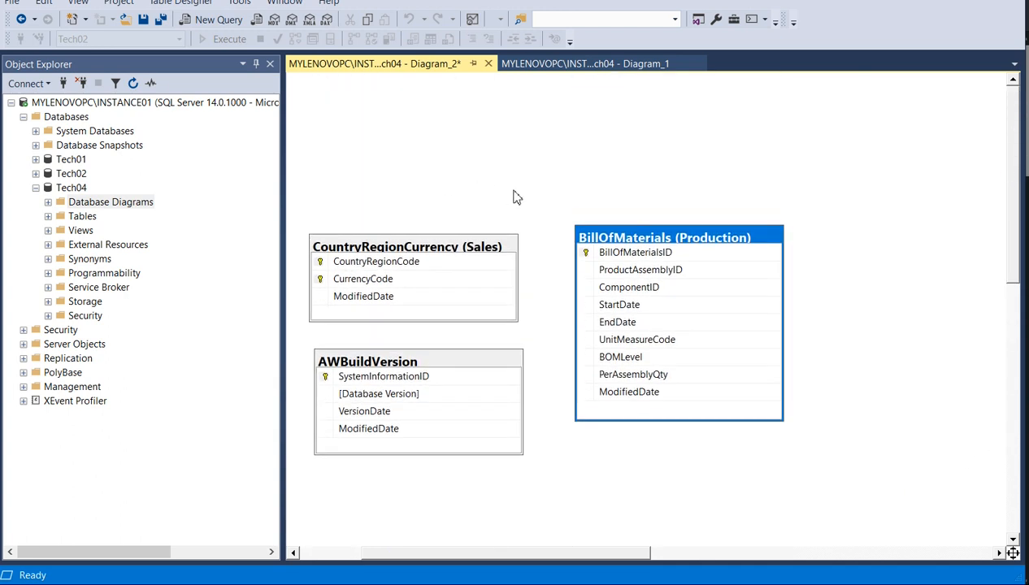
{"action": "right_click", "coordinate": [373, 150]}
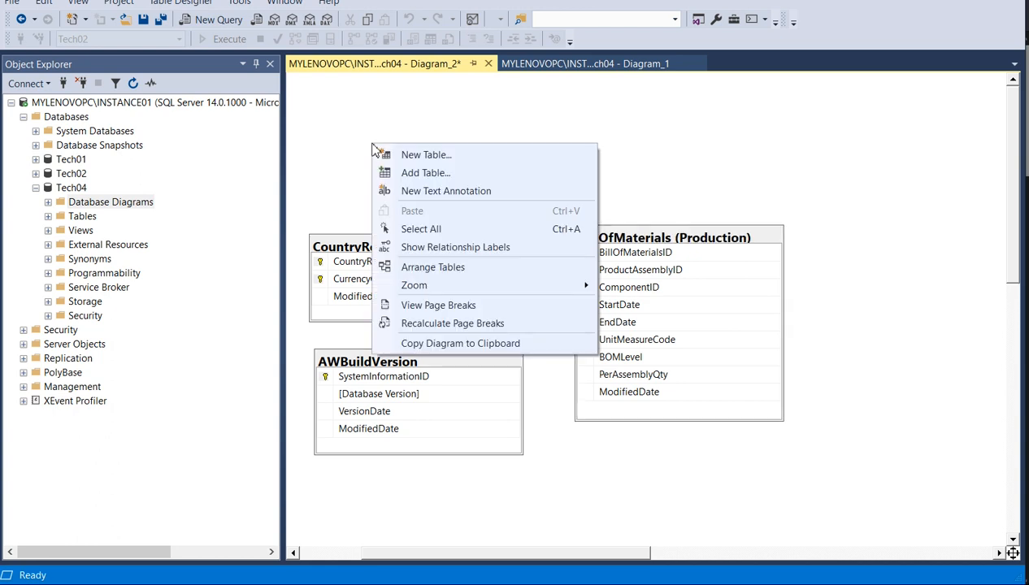
{"action": "left_click", "coordinate": [469, 276]}
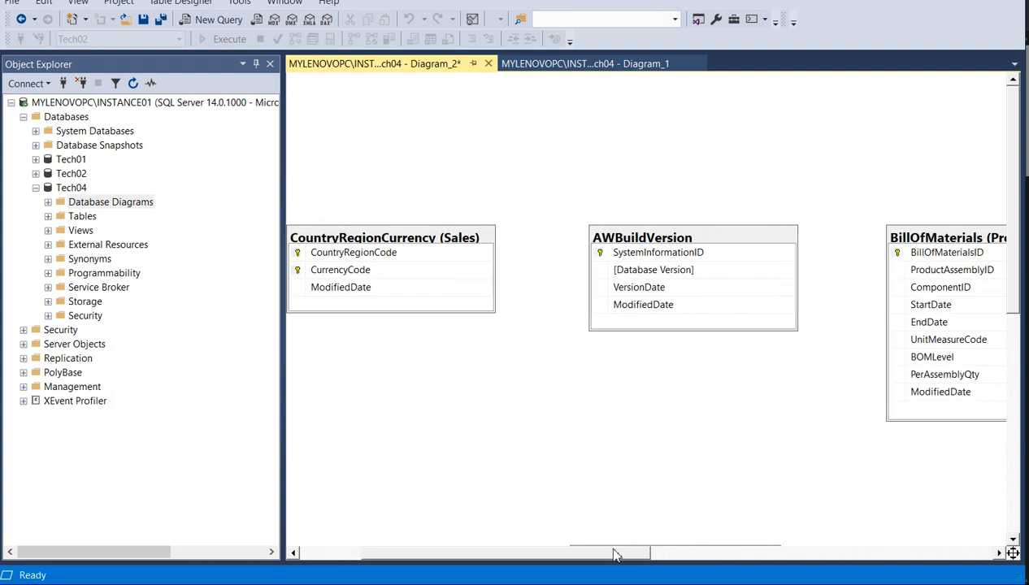
Step: Enlarge the CountryRegionCurrency and AWBuildVersion tables in Diagram_2 by extending their upper-left corners outward
{"action": "left_click_drag", "start_coordinate": [611, 559], "coordinate": [497, 559]}
{"action": "left_click_drag", "start_coordinate": [1008, 244], "coordinate": [1011, 192]}
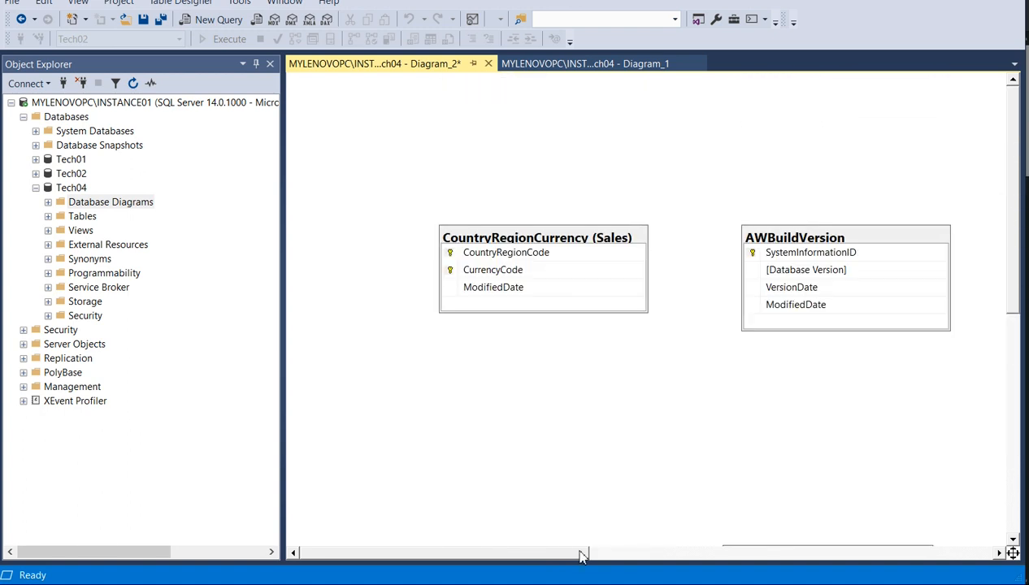
{"action": "left_click", "coordinate": [443, 235]}
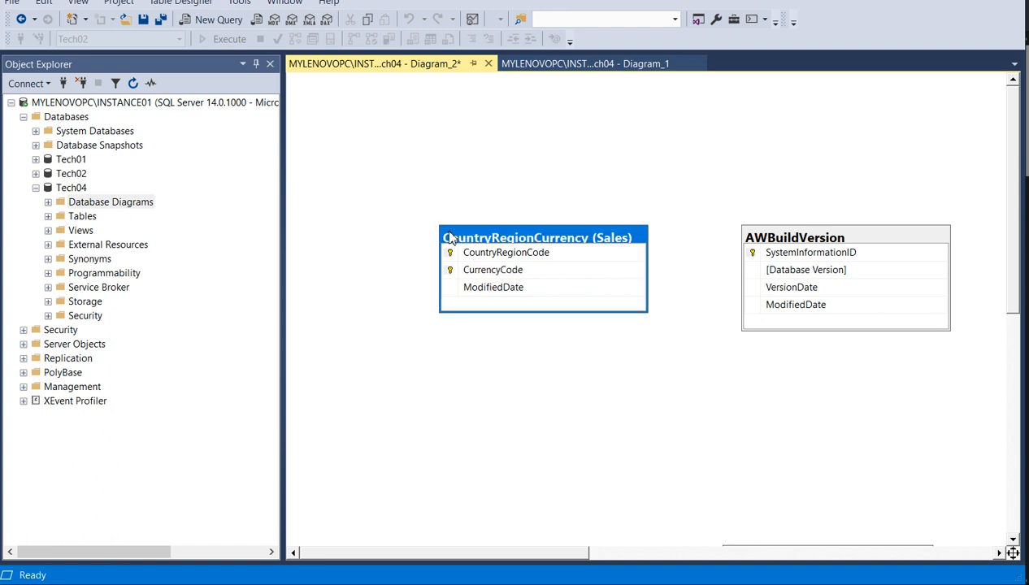
{"action": "left_click_drag", "start_coordinate": [439, 226], "coordinate": [330, 124]}
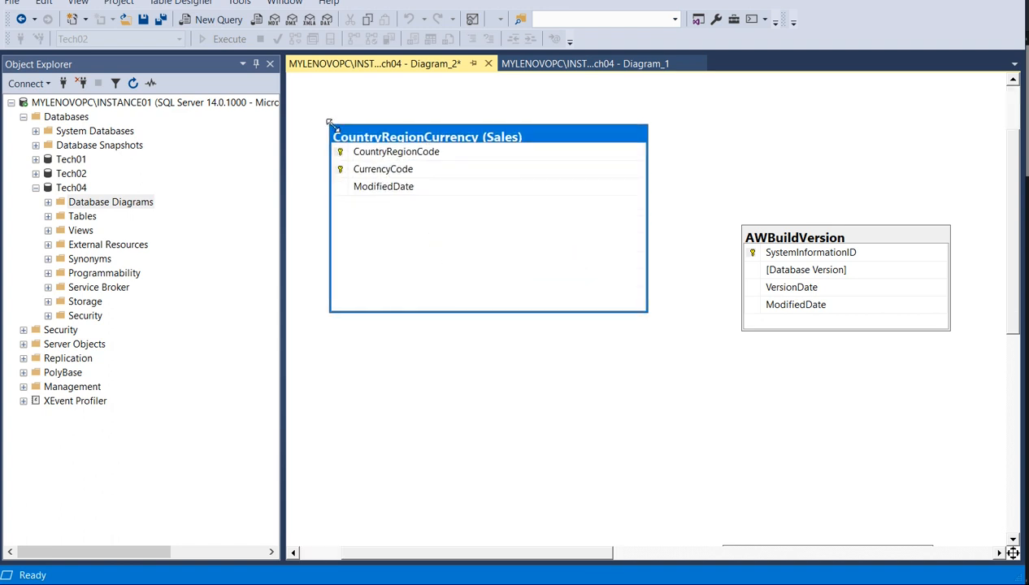
{"action": "left_click", "coordinate": [880, 241]}
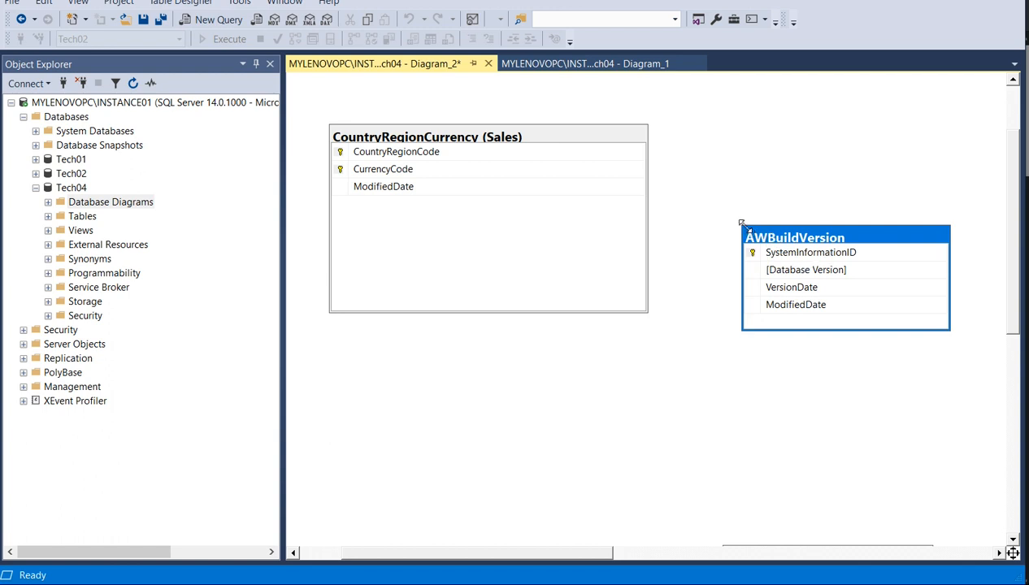
{"action": "left_click_drag", "start_coordinate": [741, 228], "coordinate": [669, 126]}
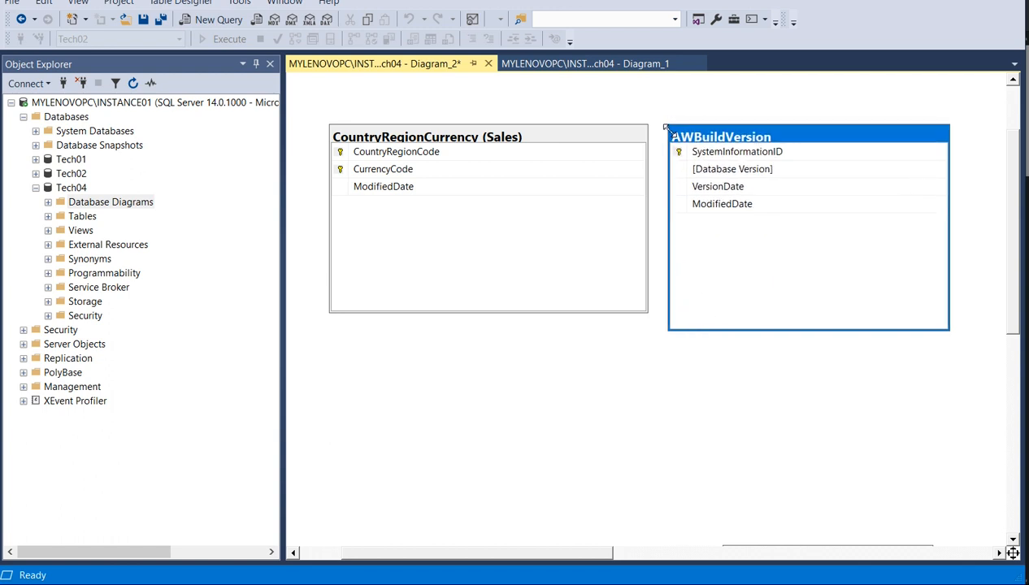
Step: Enlarge the BillOfMaterials table by extending its upper-left corner toward AWBuildVersion
{"action": "left_click_drag", "start_coordinate": [606, 557], "coordinate": [749, 570]}
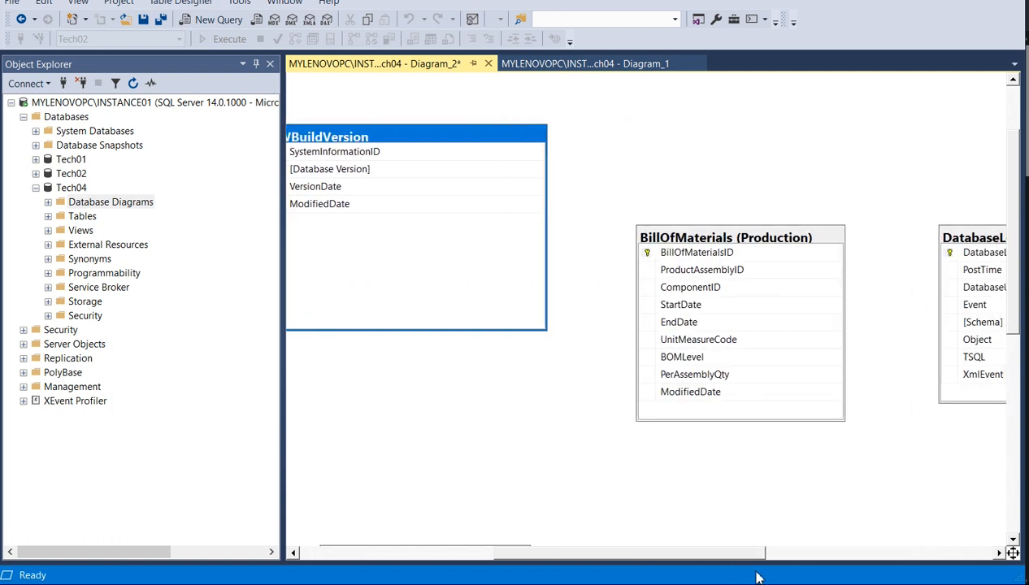
{"action": "left_click", "coordinate": [687, 239]}
{"action": "left_click_drag", "start_coordinate": [637, 227], "coordinate": [573, 137]}
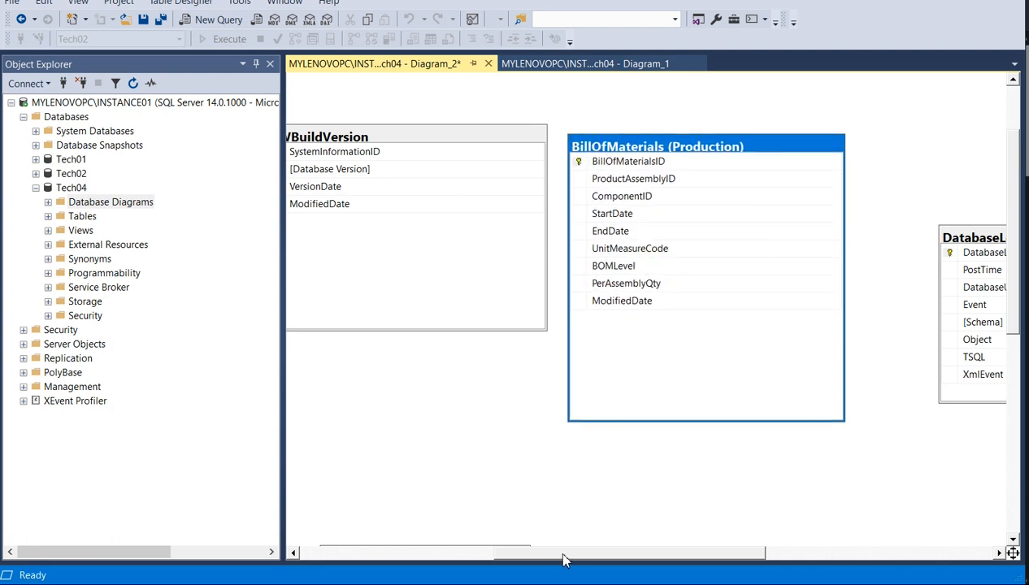
{"action": "left_click_drag", "start_coordinate": [563, 558], "coordinate": [720, 575]}
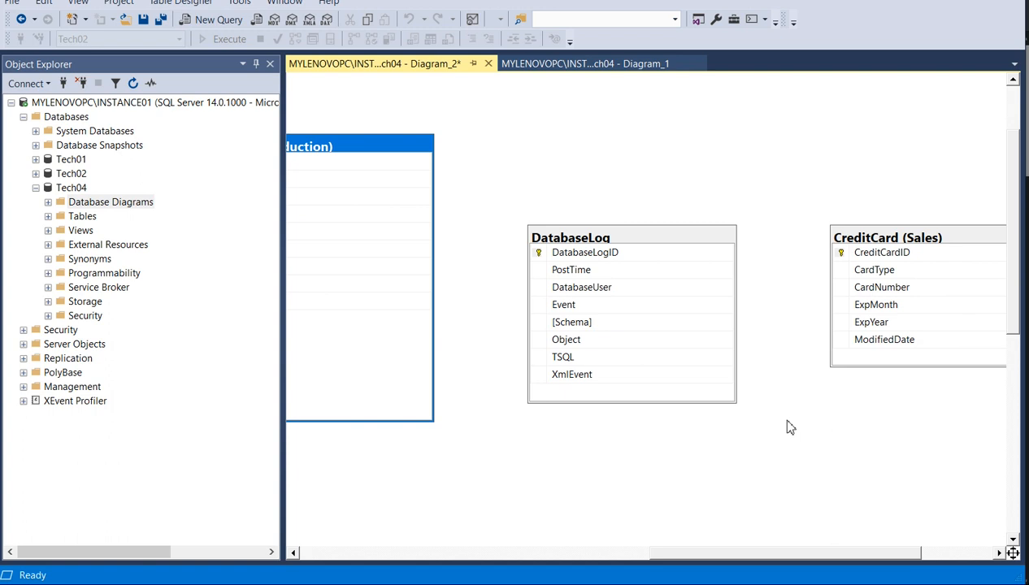
Step: Set the diagram zoom to 150% and copy the whole diagram to the clipboard
{"action": "left_click_drag", "start_coordinate": [749, 555], "coordinate": [411, 553]}
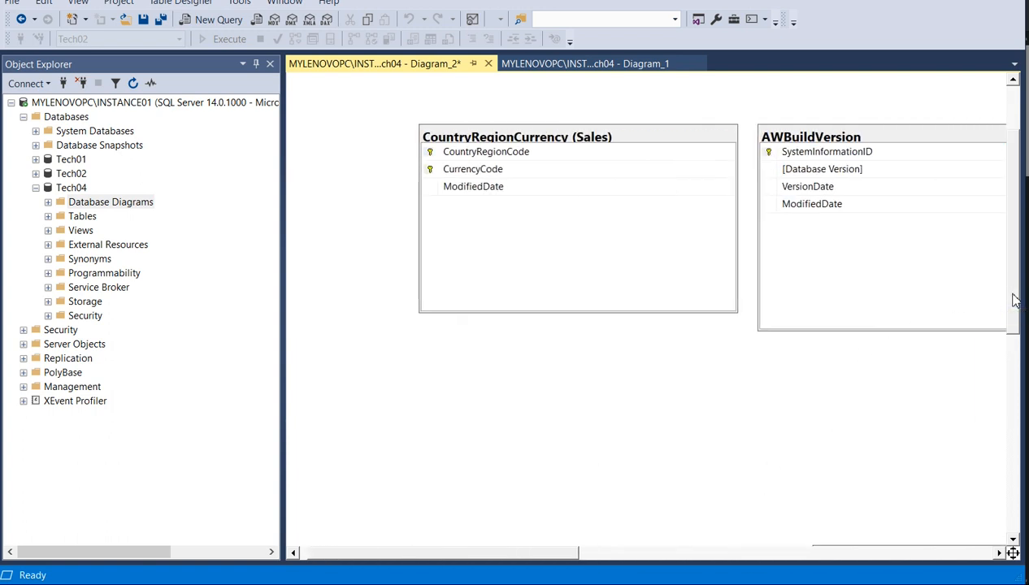
{"action": "left_click_drag", "start_coordinate": [1014, 302], "coordinate": [1023, 215]}
{"action": "right_click", "coordinate": [400, 139]}
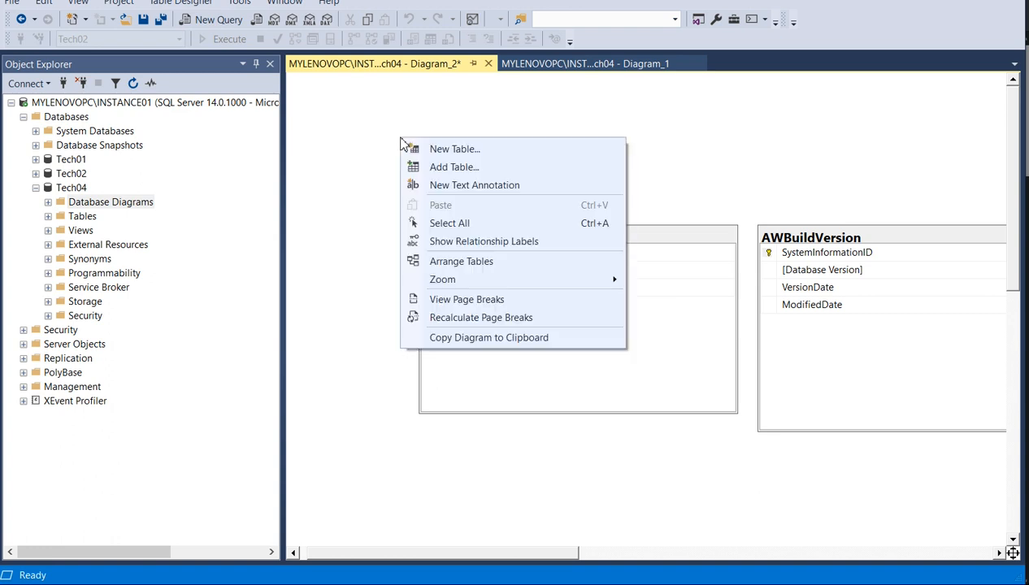
{"action": "mouse_move", "coordinate": [452, 283]}
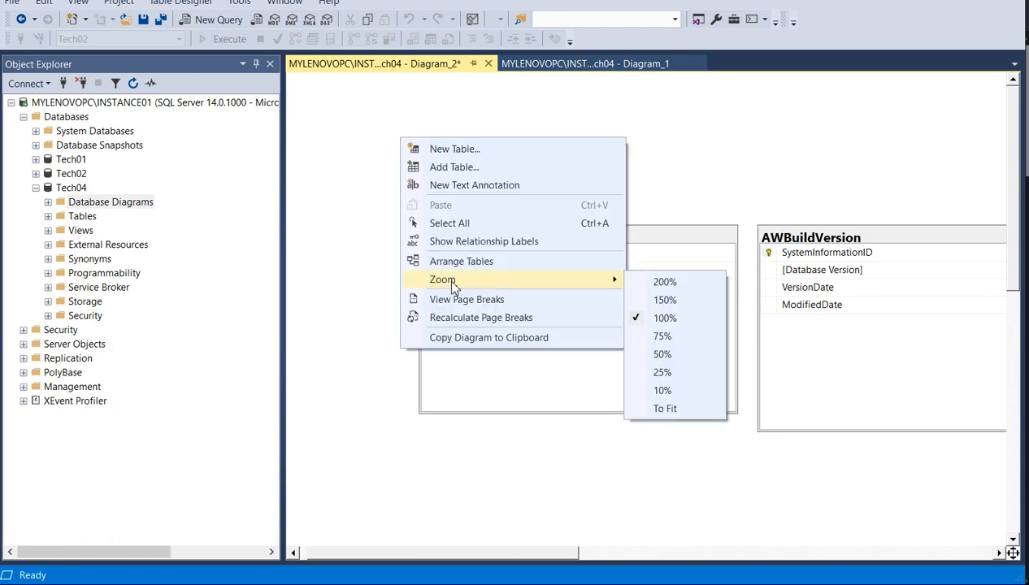
{"action": "left_click", "coordinate": [665, 300]}
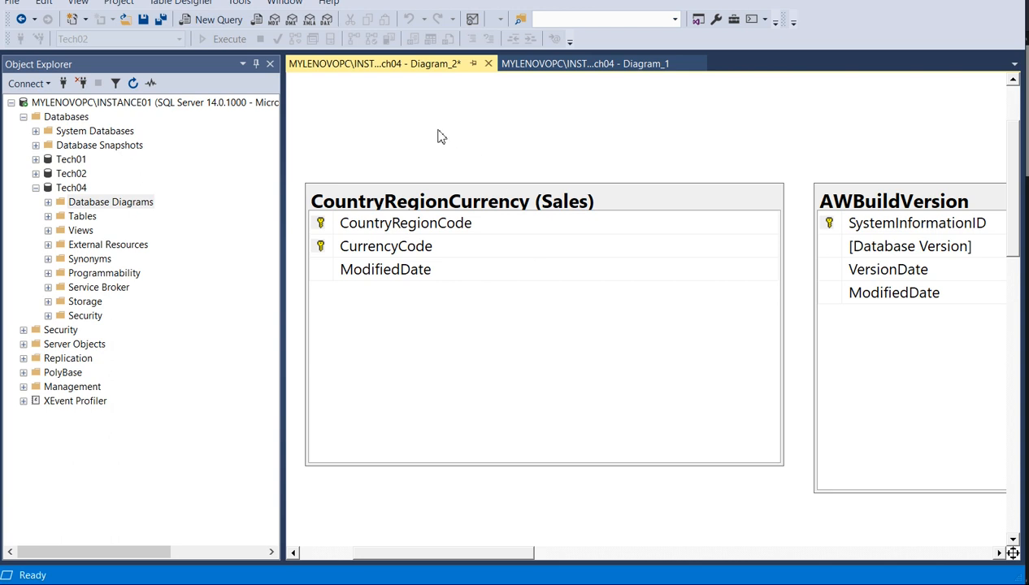
{"action": "right_click", "coordinate": [425, 123]}
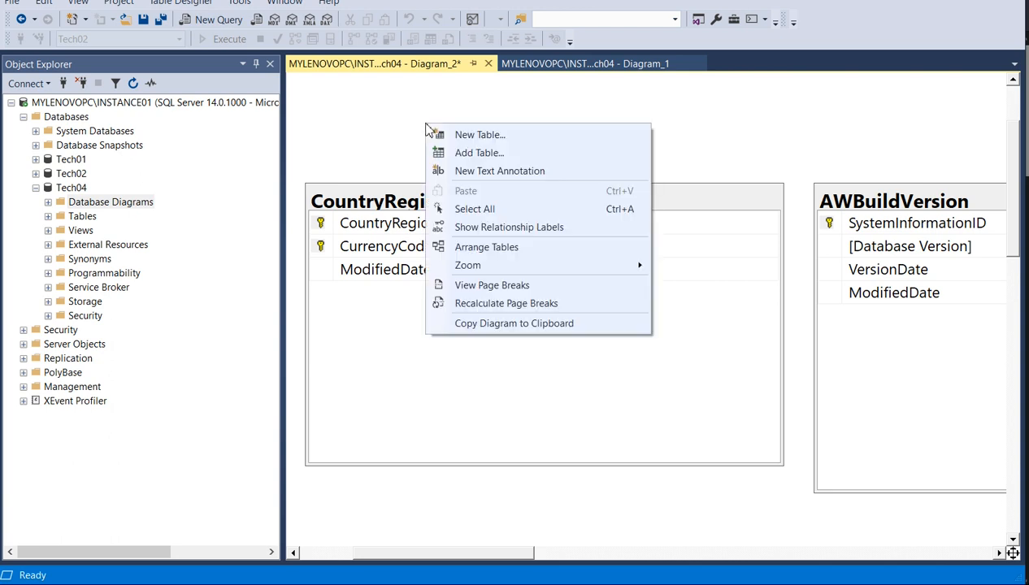
{"action": "left_click", "coordinate": [534, 323]}
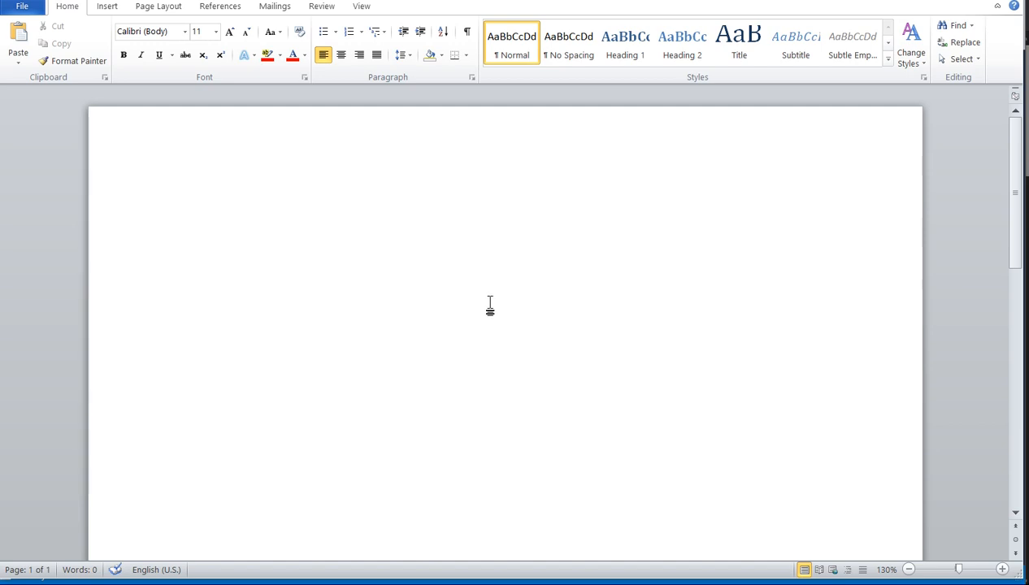
Step: Insert a single-cell table in the blank Word document and paste the copied diagram into it
{"action": "left_click", "coordinate": [115, 7]}
{"action": "left_click", "coordinate": [118, 47]}
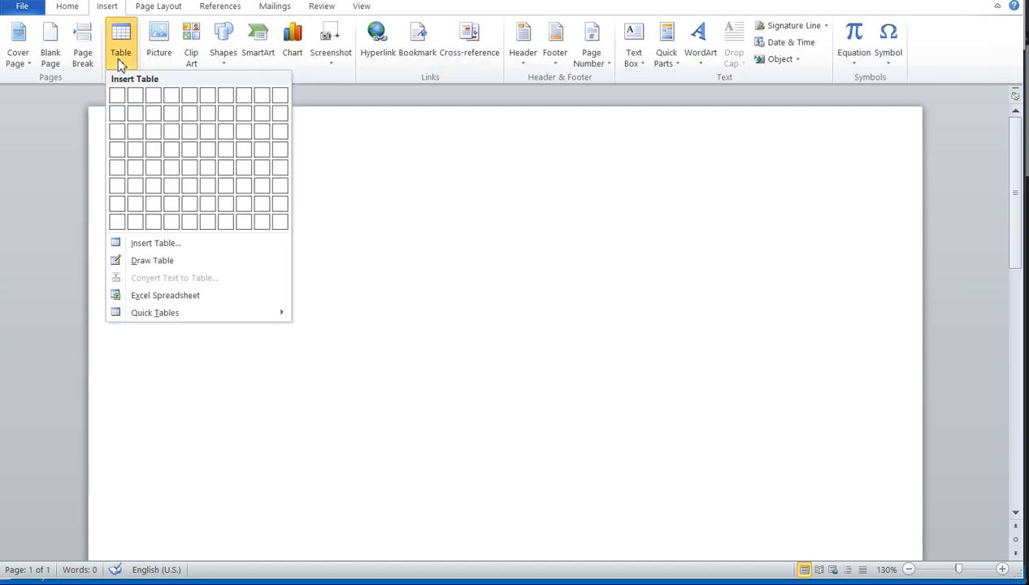
{"action": "left_click", "coordinate": [117, 101]}
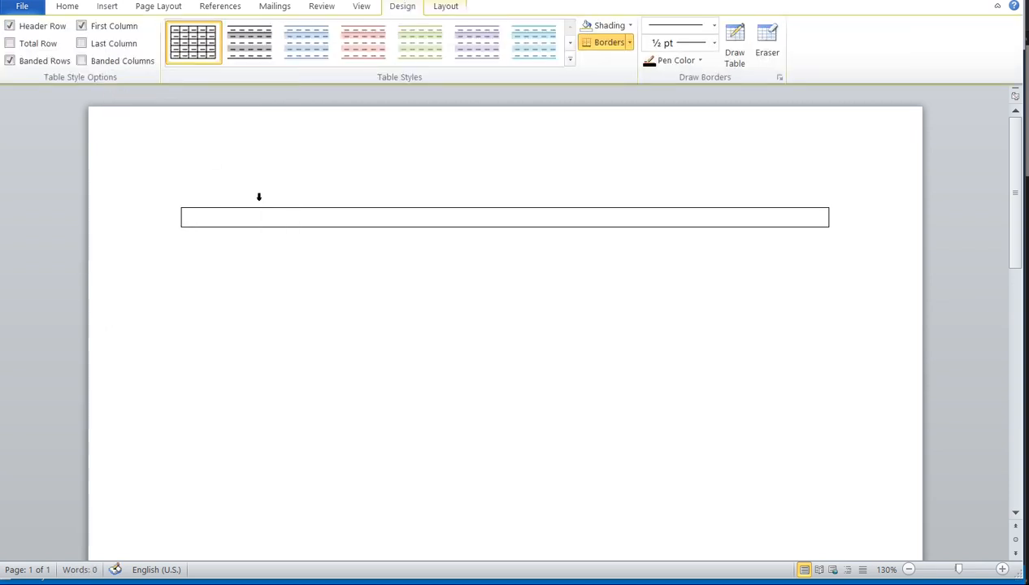
{"action": "key", "text": "ctrl+v"}
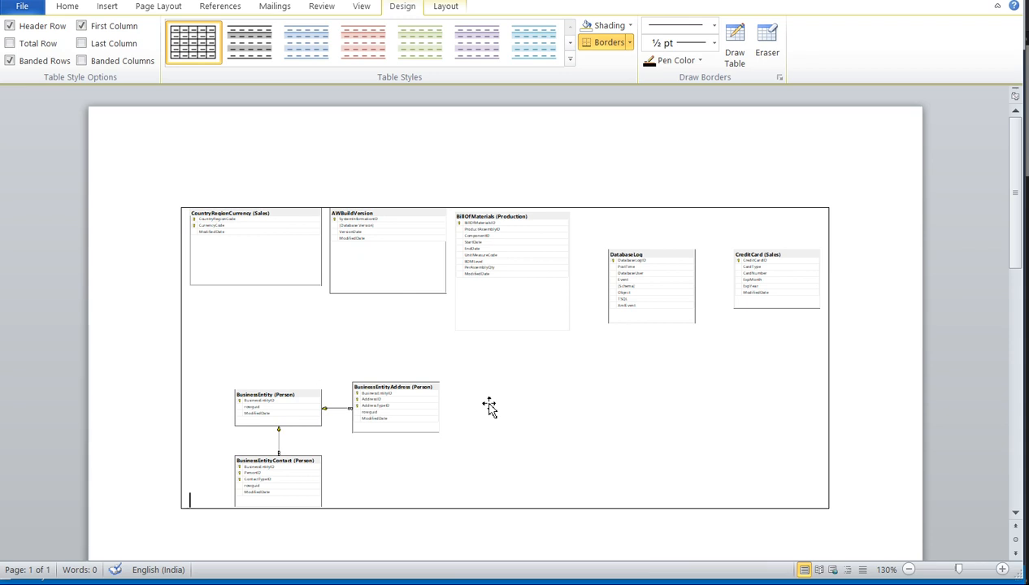
Step: Enlarge the Word document view to 220% and examine the pasted tables and their relationship lines
{"action": "left_click", "coordinate": [1001, 570]}
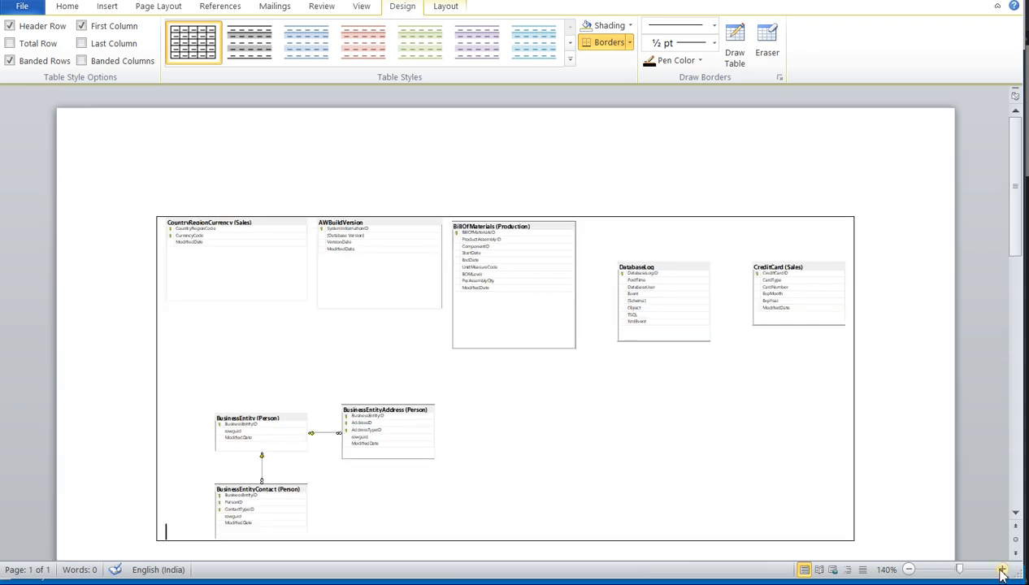
{"action": "left_click", "coordinate": [1002, 569]}
{"action": "left_click", "coordinate": [1002, 570]}
{"action": "left_click", "coordinate": [1001, 570]}
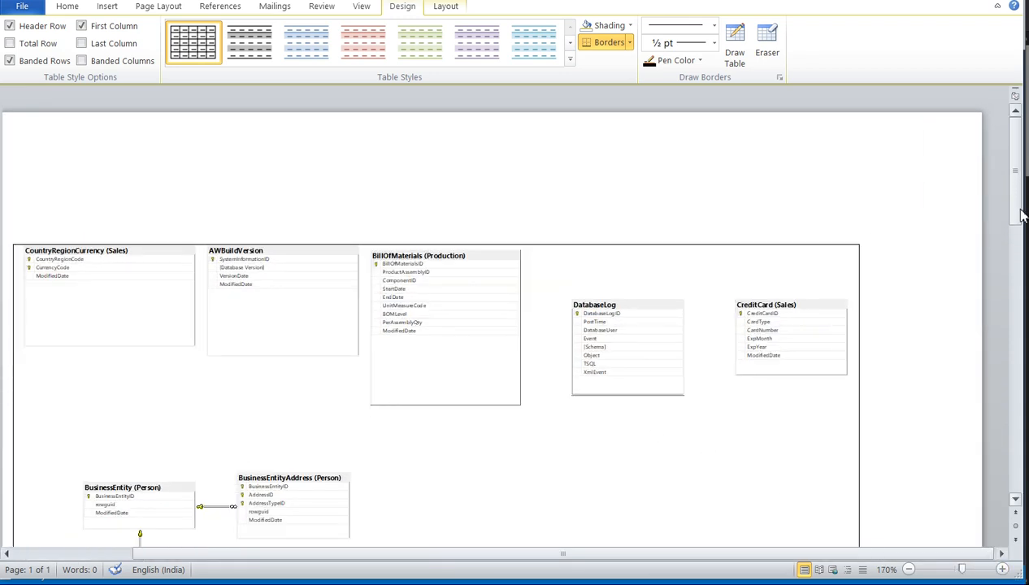
{"action": "left_click_drag", "start_coordinate": [1017, 210], "coordinate": [1019, 238]}
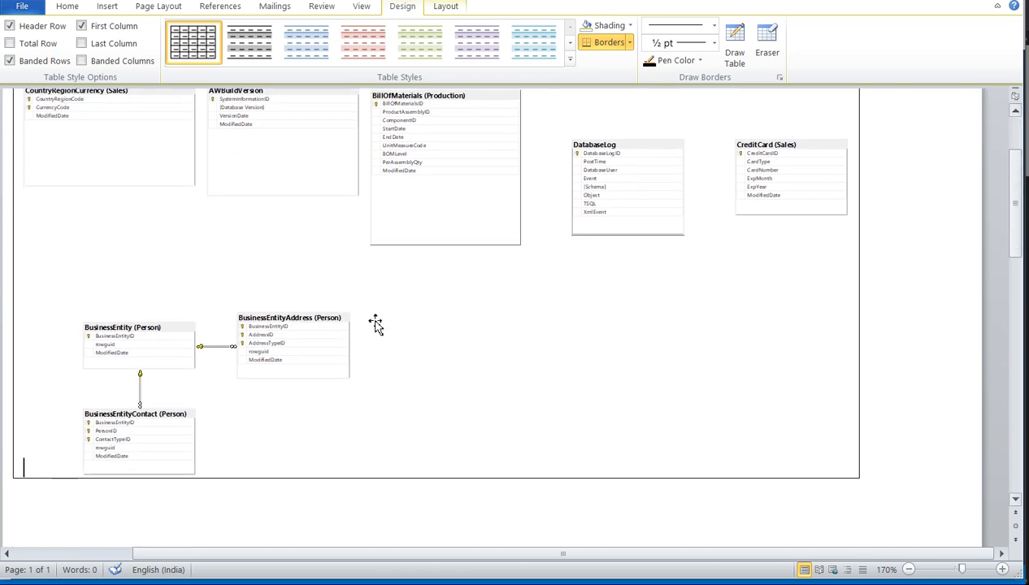
{"action": "left_click", "coordinate": [198, 349]}
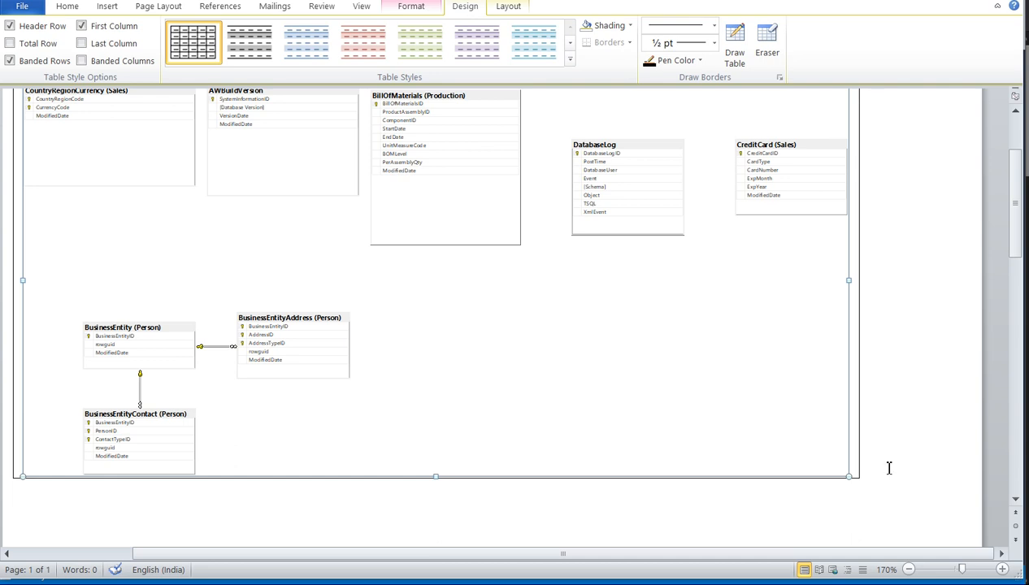
{"action": "left_click", "coordinate": [1003, 569]}
{"action": "left_click", "coordinate": [1002, 569]}
{"action": "left_click", "coordinate": [1002, 569]}
{"action": "left_click", "coordinate": [1003, 569]}
{"action": "left_click", "coordinate": [1002, 569]}
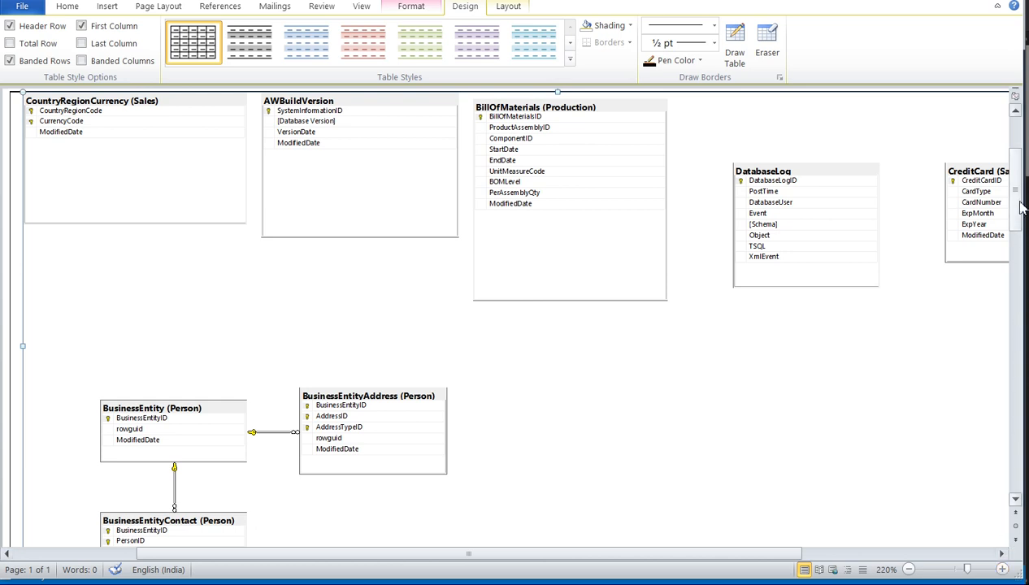
{"action": "mouse_move", "coordinate": [1021, 209]}
{"action": "left_mouse_down"}
{"action": "mouse_move", "coordinate": [1019, 223]}
{"action": "mouse_move", "coordinate": [1021, 186]}
{"action": "mouse_move", "coordinate": [1020, 193]}
{"action": "left_mouse_up"}
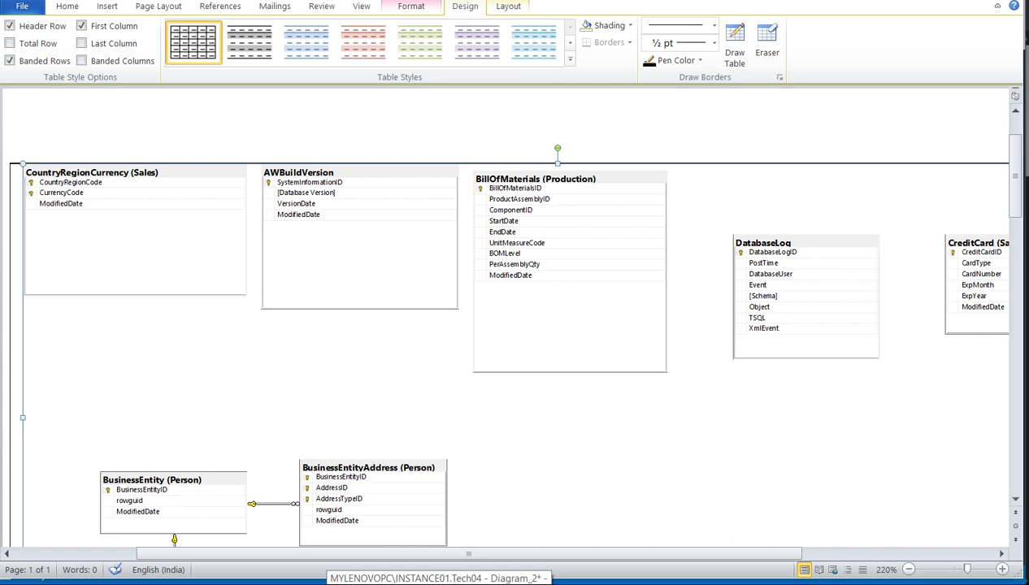
Step: Switch back to SQL Server Management Studio and move CountryRegionCurrency, AWBuildVersion and BillOfMaterials higher up in Diagram_2
{"action": "left_click", "coordinate": [439, 584]}
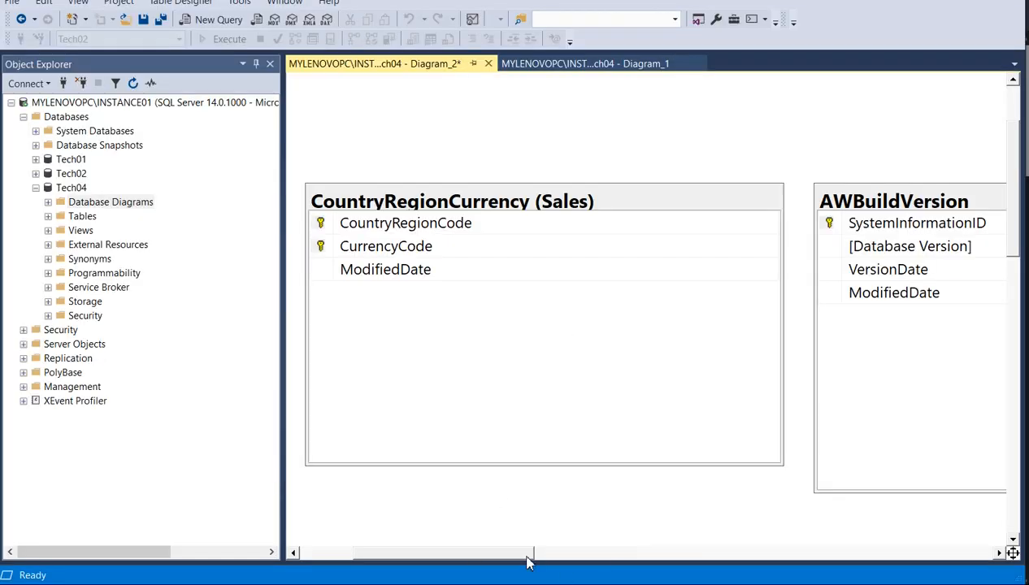
{"action": "left_click_drag", "start_coordinate": [527, 561], "coordinate": [502, 561]}
{"action": "left_click_drag", "start_coordinate": [701, 192], "coordinate": [666, 146]}
{"action": "left_click_drag", "start_coordinate": [956, 200], "coordinate": [839, 137]}
{"action": "left_click_drag", "start_coordinate": [512, 560], "coordinate": [701, 582]}
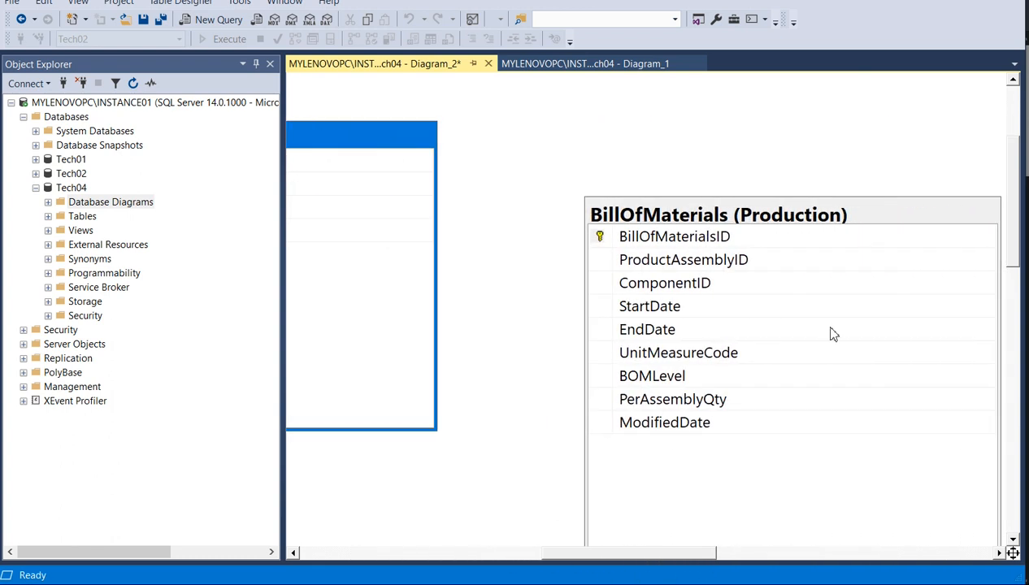
{"action": "left_click_drag", "start_coordinate": [887, 216], "coordinate": [770, 137]}
{"action": "left_click_drag", "start_coordinate": [712, 558], "coordinate": [555, 557]}
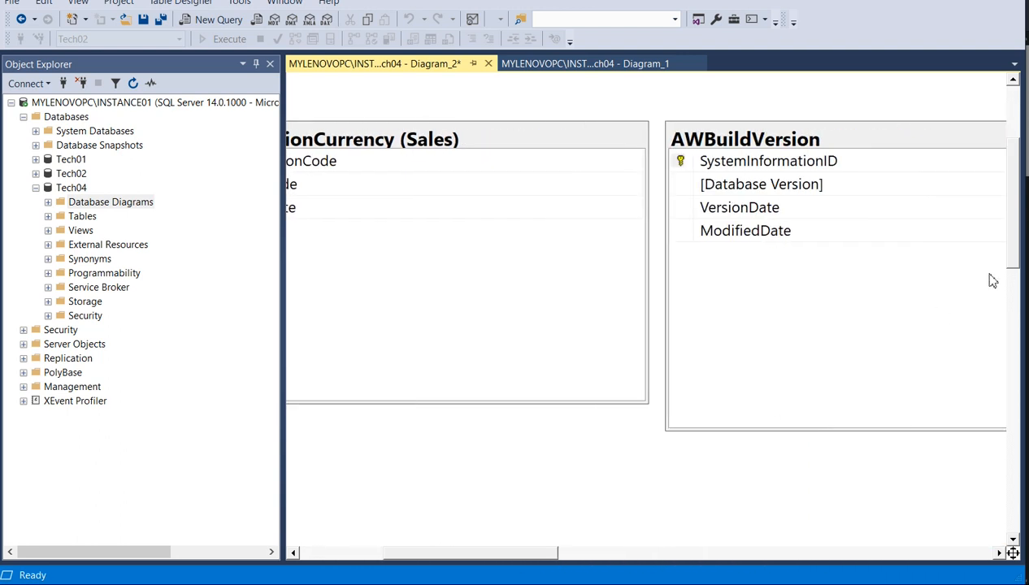
{"action": "left_click_drag", "start_coordinate": [1016, 271], "coordinate": [1021, 214]}
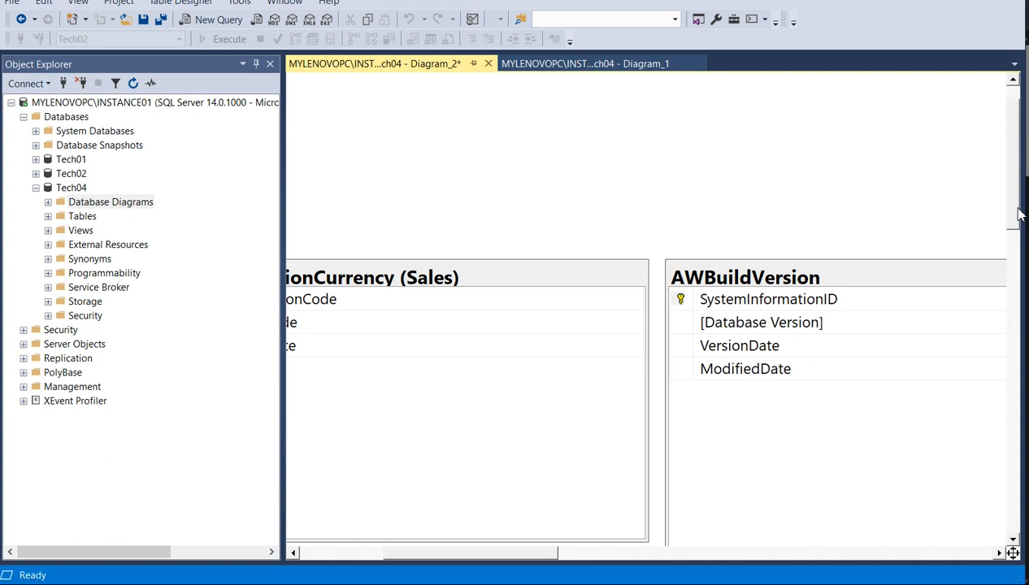
{"action": "right_click", "coordinate": [487, 154]}
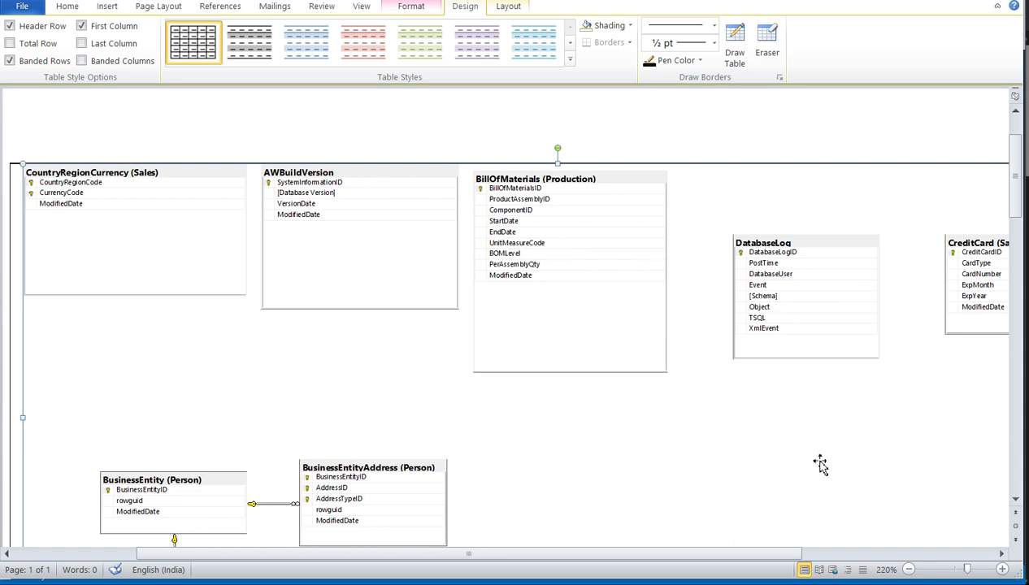
{"action": "left_click_drag", "start_coordinate": [640, 555], "coordinate": [596, 563]}
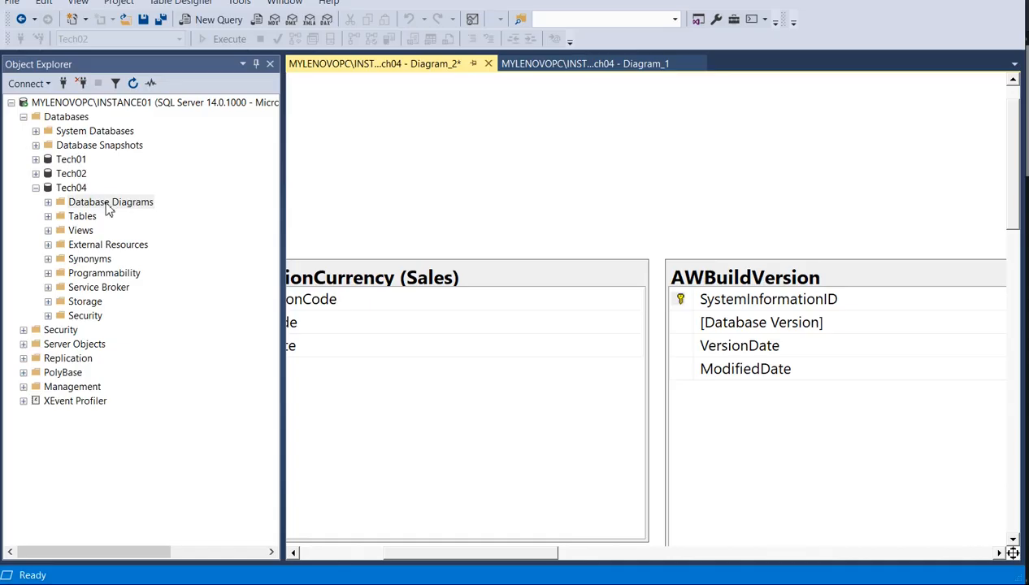
Step: Create a new Tech04 database diagram containing all listed tables and narrow Object Explorer to widen the diagram area
{"action": "right_click", "coordinate": [109, 210]}
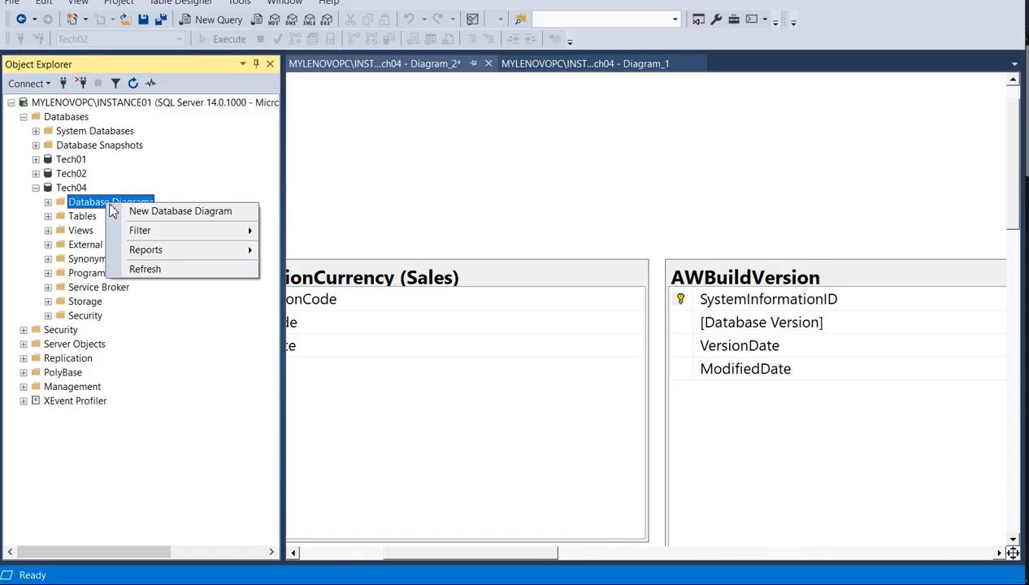
{"action": "left_click", "coordinate": [163, 221]}
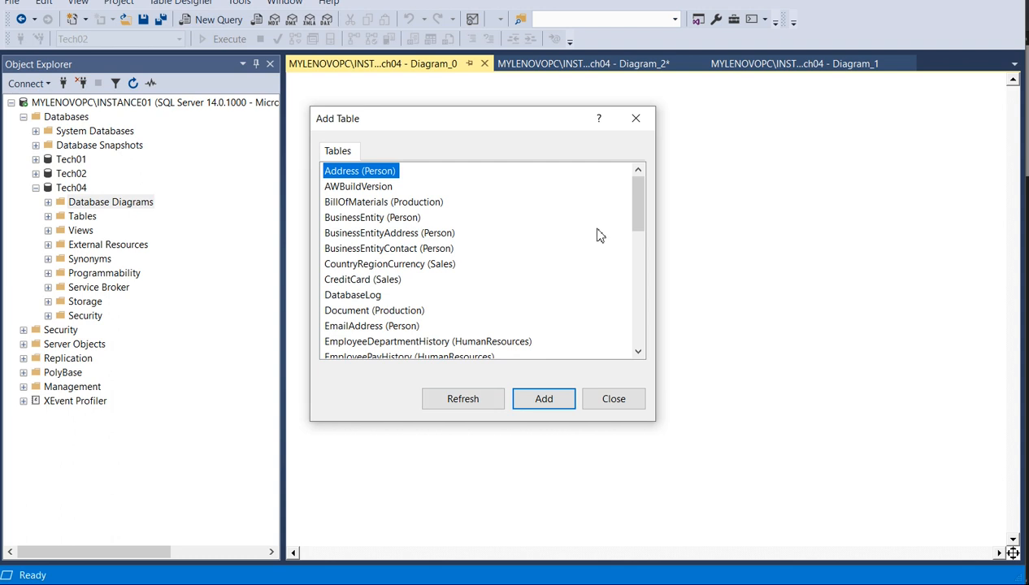
{"action": "key", "text": "shift+Down"}
{"action": "key", "text": "shift+Down"}
{"action": "key", "text": "shift+Down"}
{"action": "key", "text": "shift+Down"}
{"action": "key", "text": "shift+Down"}
{"action": "key", "text": "shift+Down"}
{"action": "key", "text": "shift+Down"}
{"action": "key", "text": "shift+Down"}
{"action": "key", "text": "shift+Down"}
{"action": "key", "text": "shift+Down"}
{"action": "key", "text": "shift+Down"}
{"action": "key", "text": "shift+Down"}
{"action": "key", "text": "shift+Down"}
{"action": "key", "text": "shift+Down"}
{"action": "key", "text": "shift+Down"}
{"action": "key", "text": "shift+Down"}
{"action": "key", "text": "shift+Down"}
{"action": "key", "text": "shift+Down"}
{"action": "key", "text": "shift+Down"}
{"action": "key", "text": "shift+Down"}
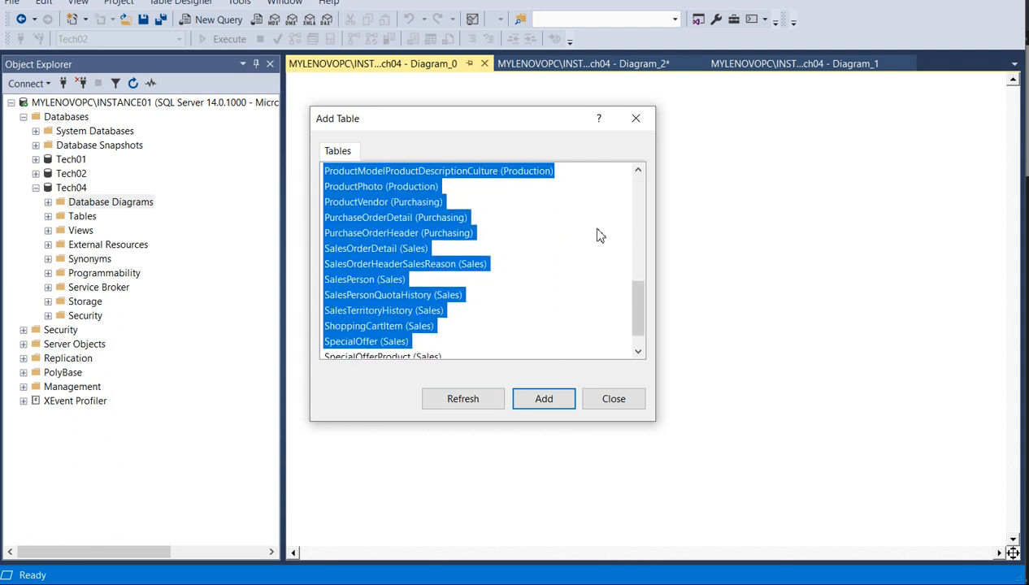
{"action": "left_click", "coordinate": [567, 398]}
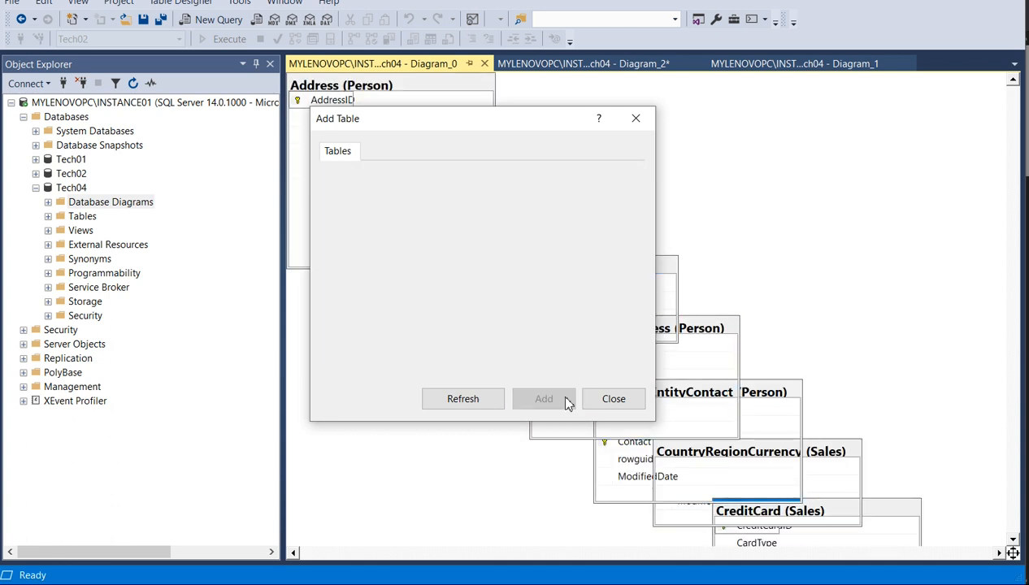
{"action": "left_click", "coordinate": [614, 399]}
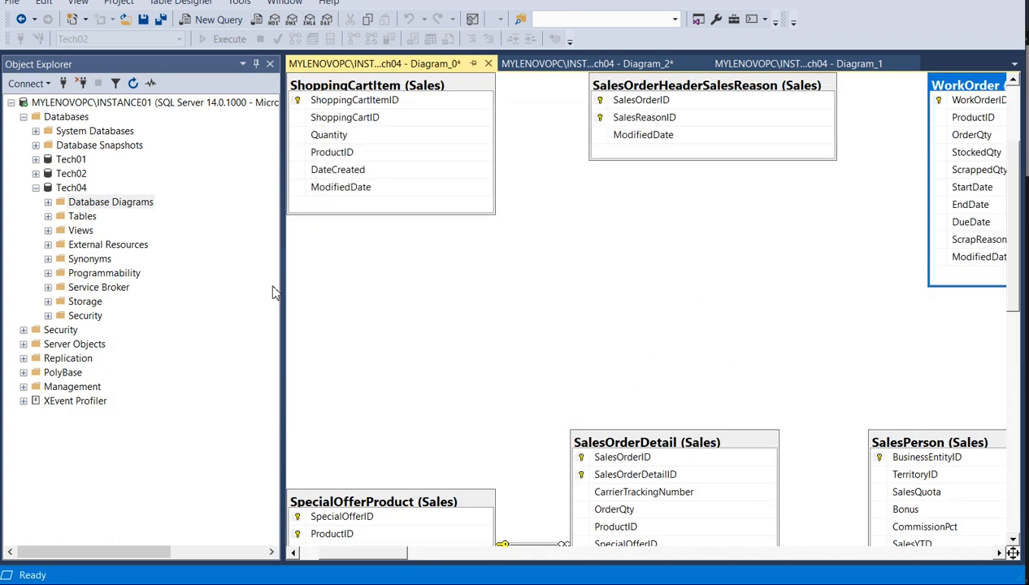
{"action": "left_click_drag", "start_coordinate": [285, 287], "coordinate": [171, 265]}
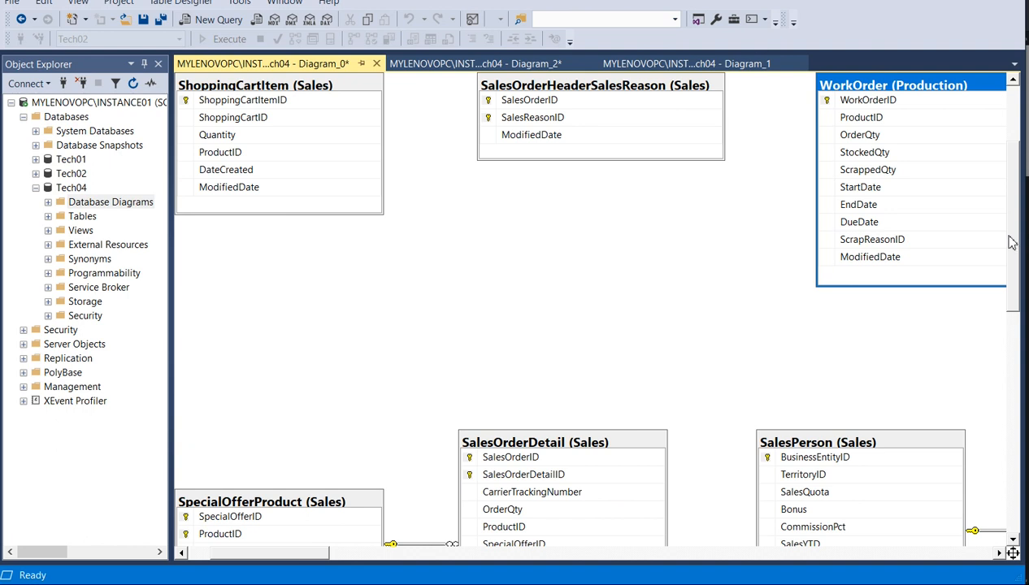
Step: Arrange the tables of the all-tables diagram and zoom the diagram to 200%
{"action": "left_click_drag", "start_coordinate": [1013, 223], "coordinate": [1016, 127]}
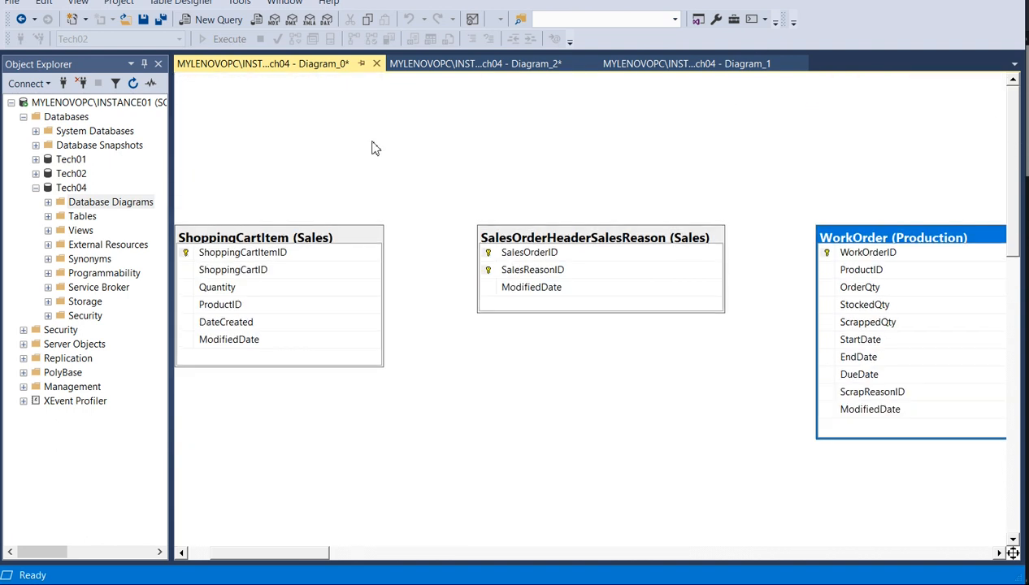
{"action": "right_click", "coordinate": [371, 148]}
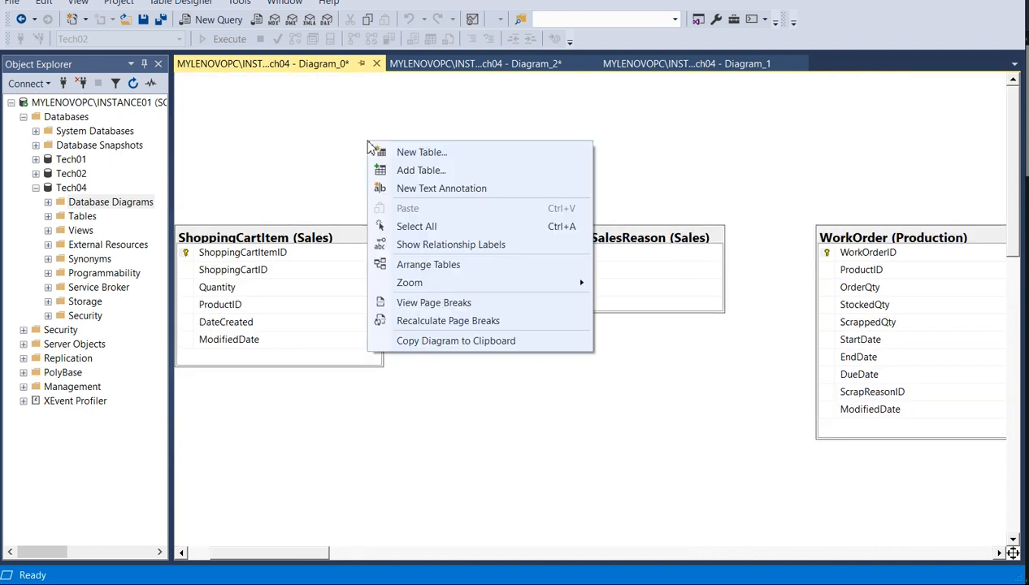
{"action": "left_click", "coordinate": [458, 272]}
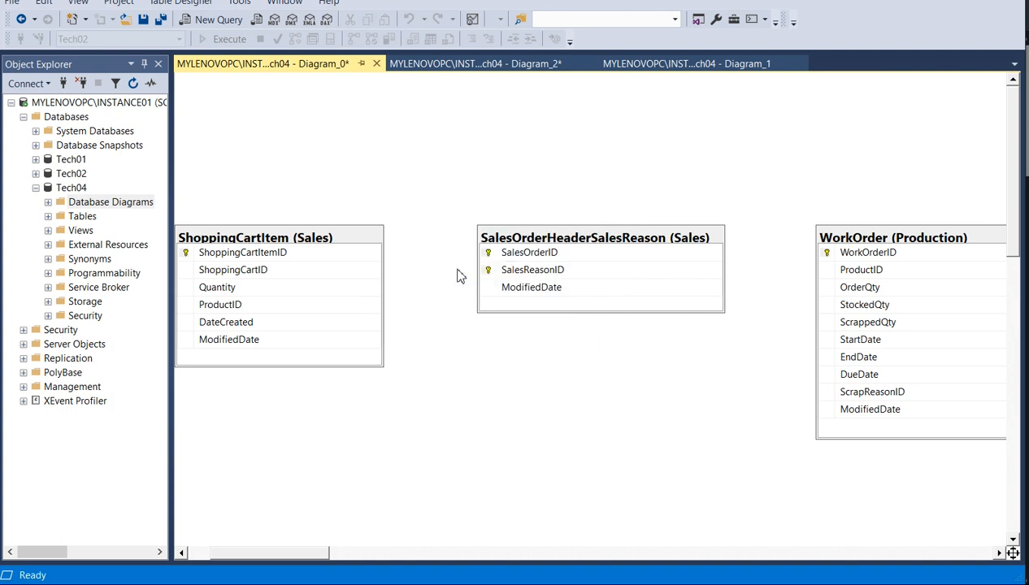
{"action": "right_click", "coordinate": [291, 104]}
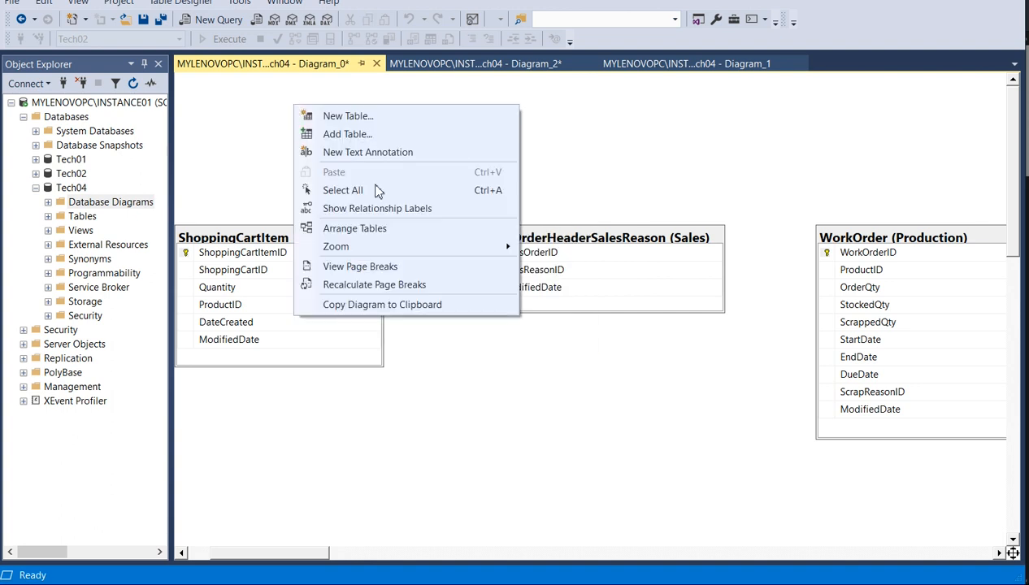
{"action": "mouse_move", "coordinate": [418, 244]}
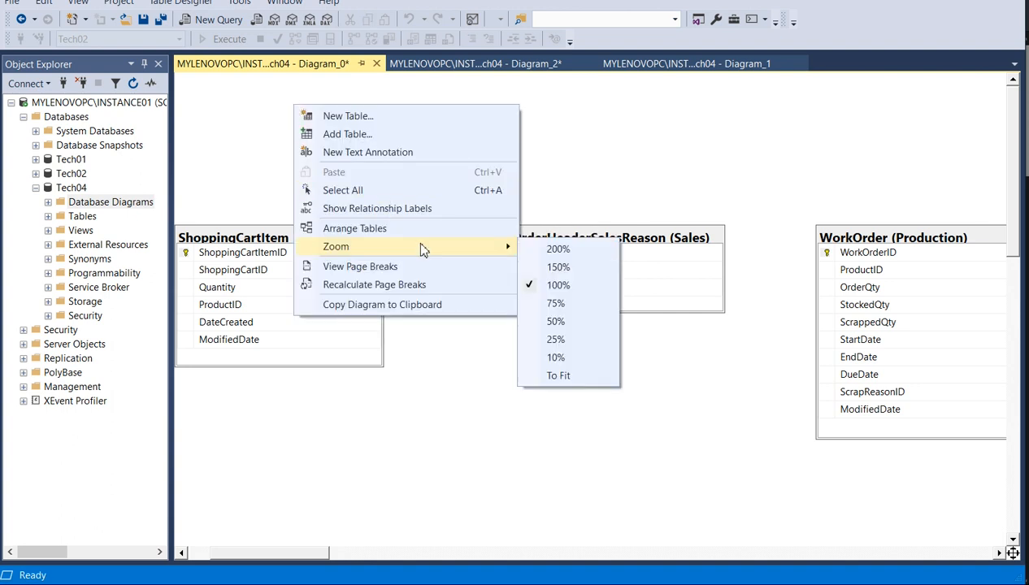
{"action": "left_click", "coordinate": [560, 249]}
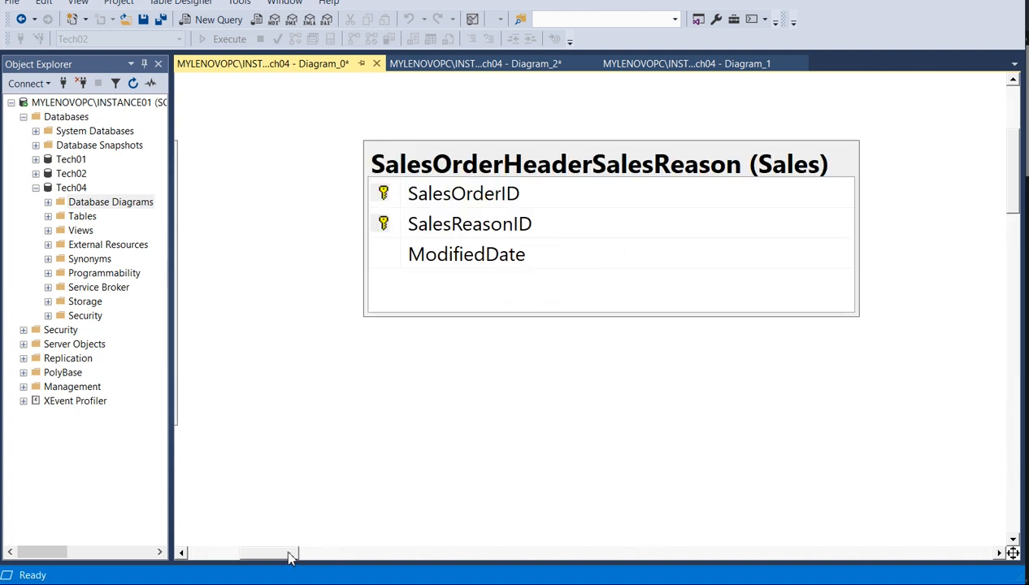
Step: Copy the whole all-tables diagram to the clipboard from an empty area near the ShoppingCartItem table
{"action": "left_click_drag", "start_coordinate": [291, 557], "coordinate": [217, 551]}
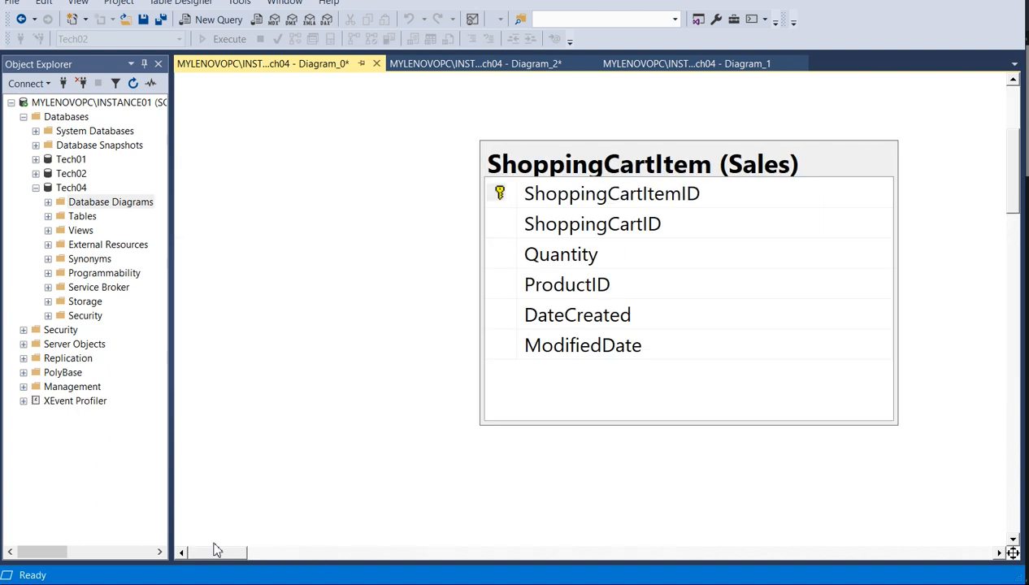
{"action": "right_click", "coordinate": [326, 121]}
{"action": "left_click", "coordinate": [395, 315]}
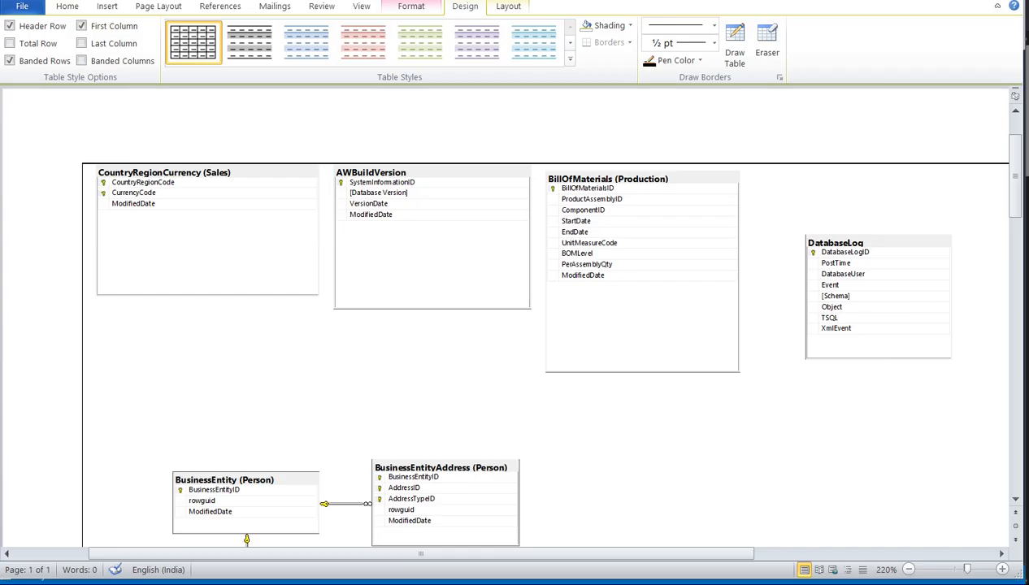
{"action": "left_click", "coordinate": [183, 188]}
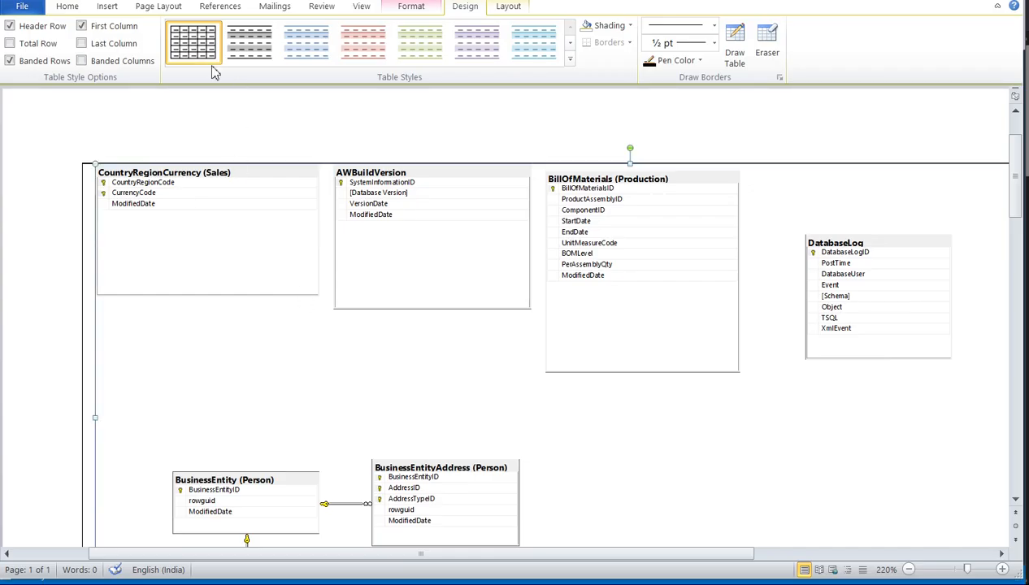
{"action": "left_click", "coordinate": [107, 8]}
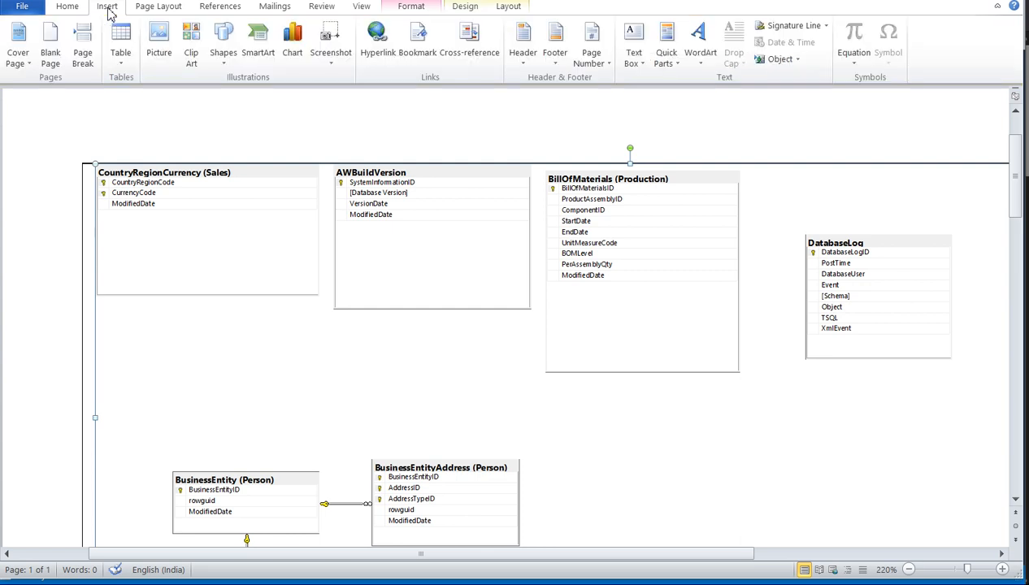
{"action": "left_click", "coordinate": [121, 45]}
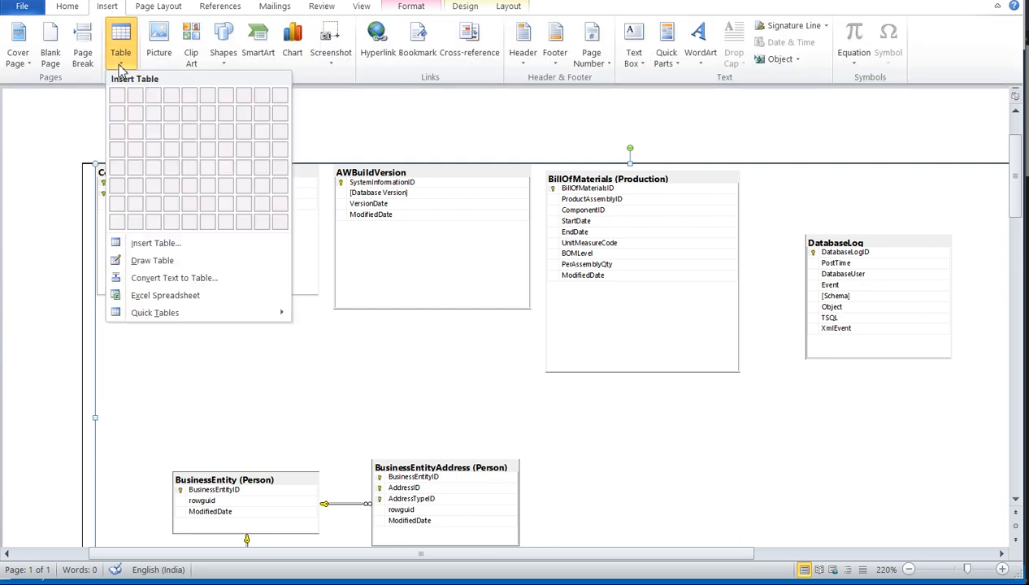
{"action": "left_click", "coordinate": [65, 115]}
Step: Search Windows for Word, open a new blank document and move its window fully into view
{"action": "key", "text": "super+s"}
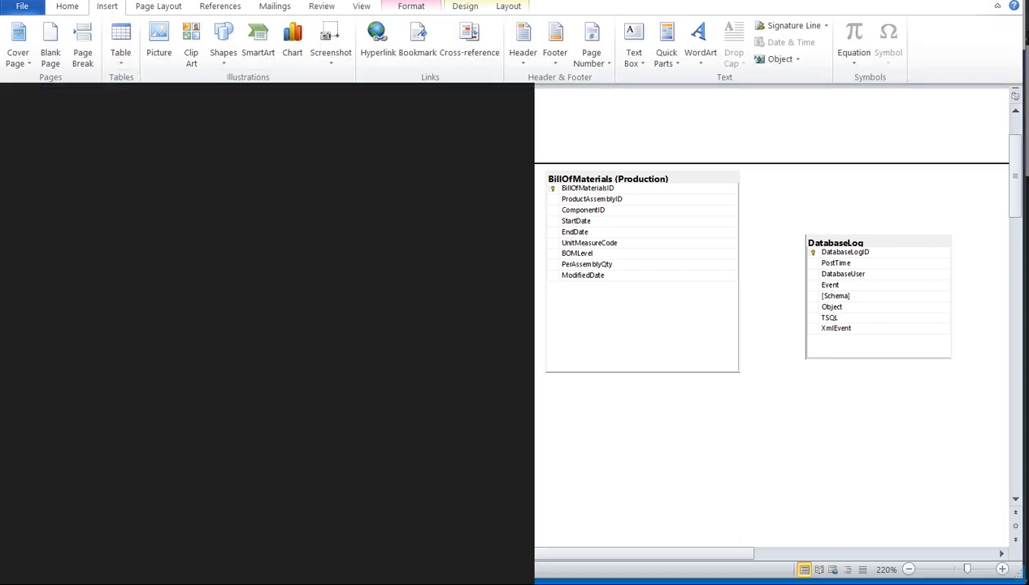
{"action": "type", "text": "word"}
{"action": "key", "text": "Return"}
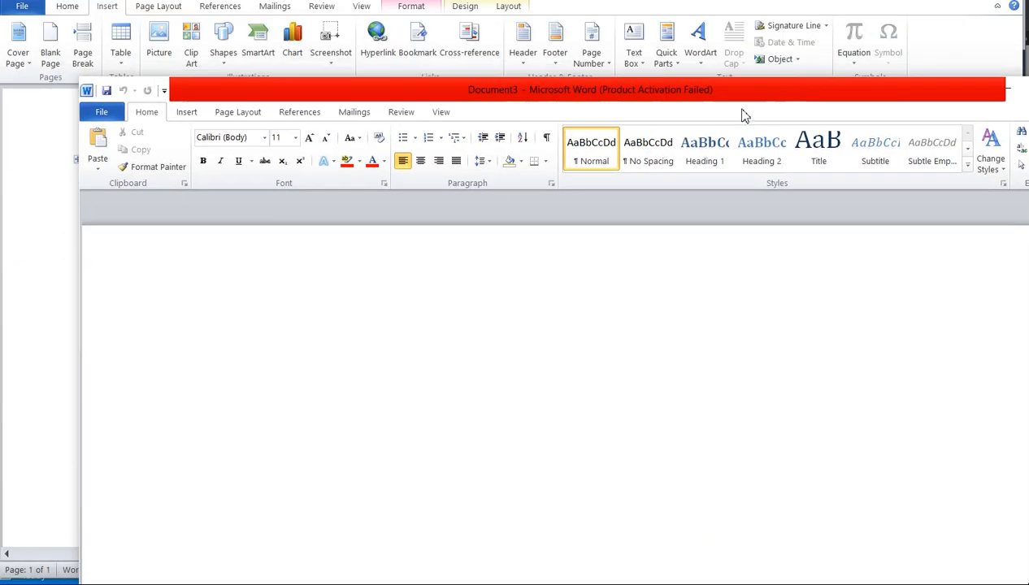
{"action": "left_click_drag", "start_coordinate": [742, 115], "coordinate": [665, 42]}
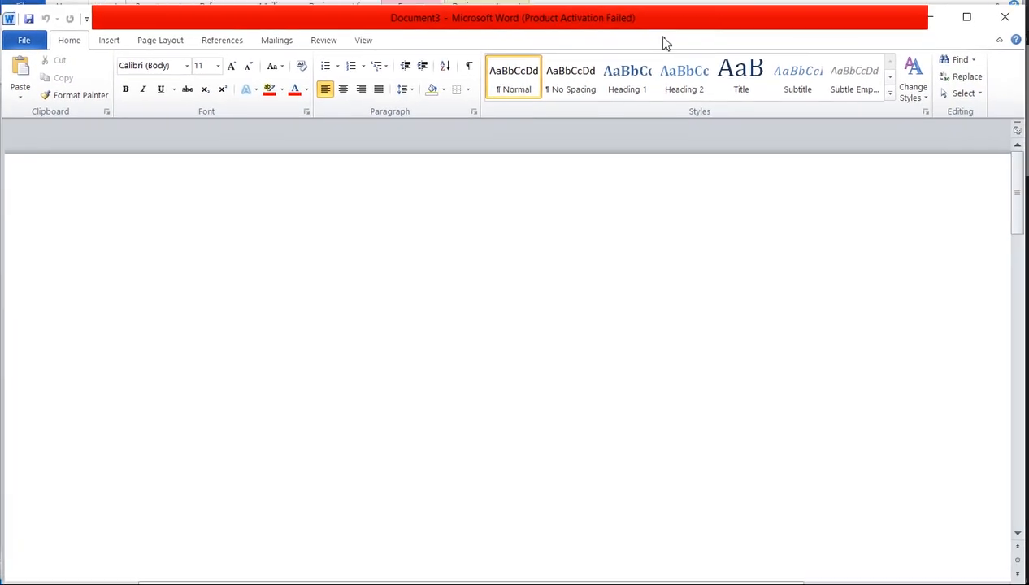
Step: Paste the copied all-tables diagram into a single-cell table in the new Word document and enlarge the picture
{"action": "left_click", "coordinate": [111, 41]}
{"action": "left_click", "coordinate": [131, 98]}
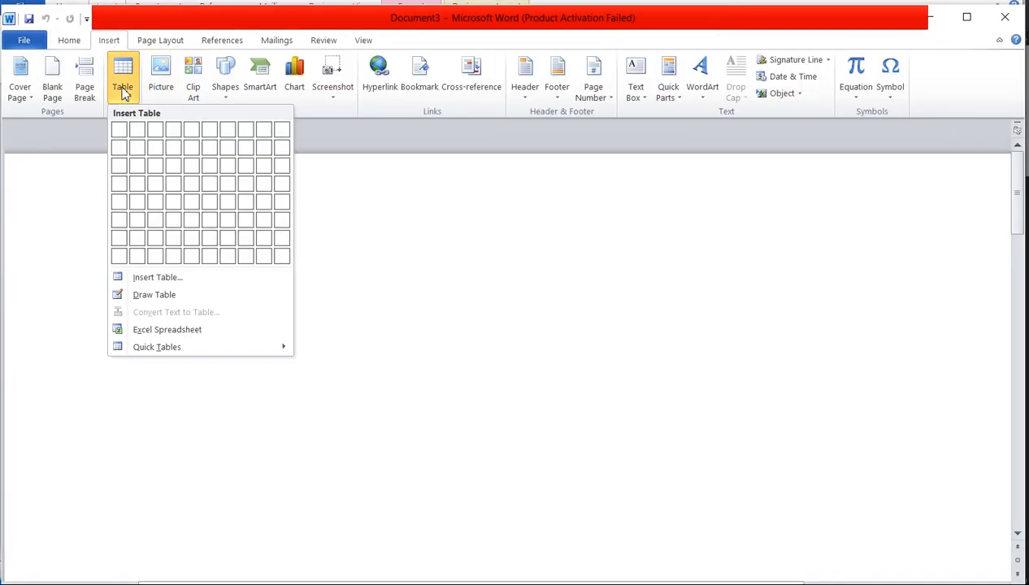
{"action": "left_click", "coordinate": [122, 133]}
{"action": "key", "text": "ctrl+z"}
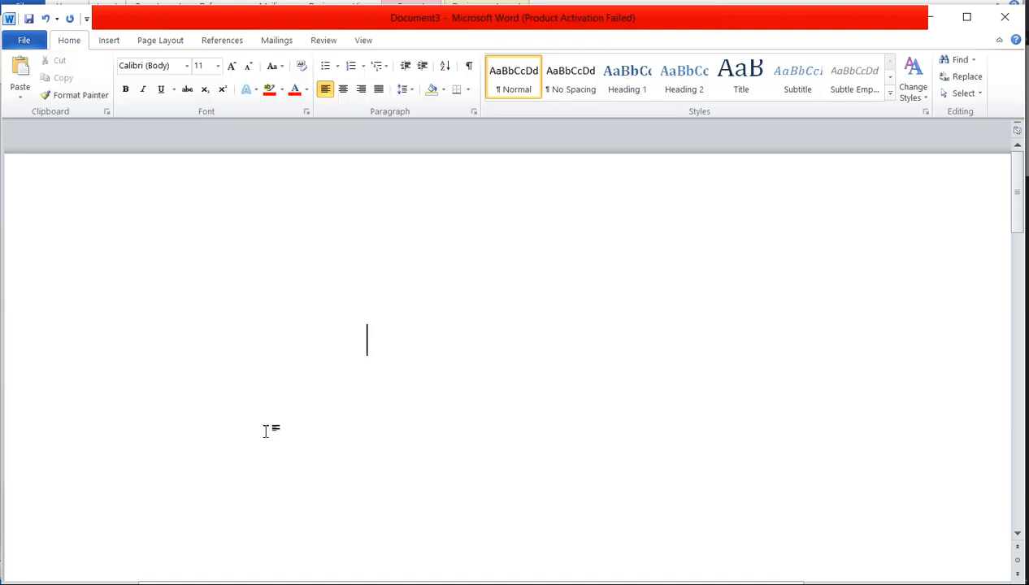
{"action": "left_click_drag", "start_coordinate": [1017, 205], "coordinate": [1016, 388]}
{"action": "left_click", "coordinate": [476, 390]}
{"action": "left_click_drag", "start_coordinate": [563, 402], "coordinate": [611, 545]}
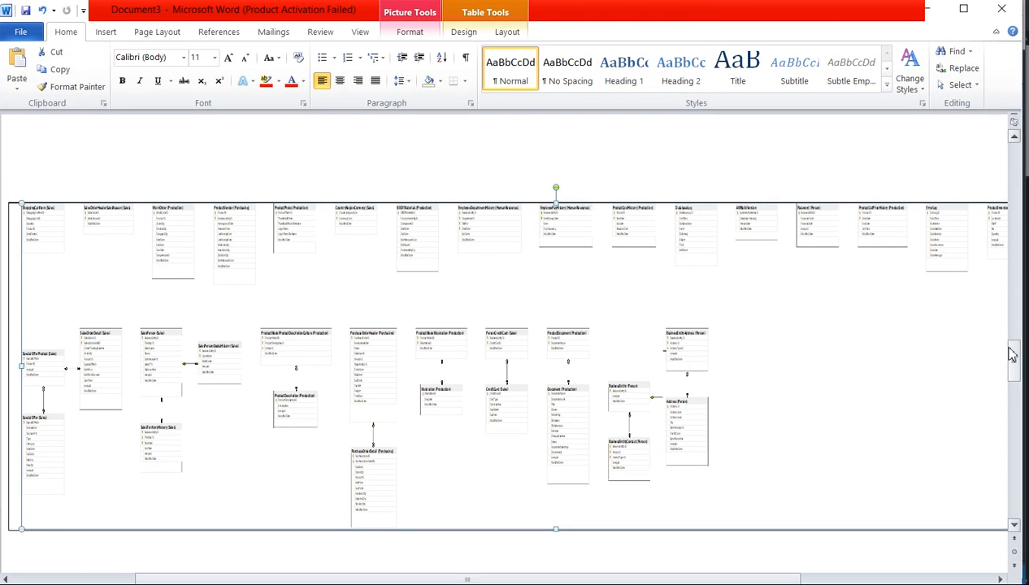
Step: Enlarge the view of the pasted all-tables diagram and examine its tables and relationship lines
{"action": "left_click_drag", "start_coordinate": [1018, 366], "coordinate": [1016, 373]}
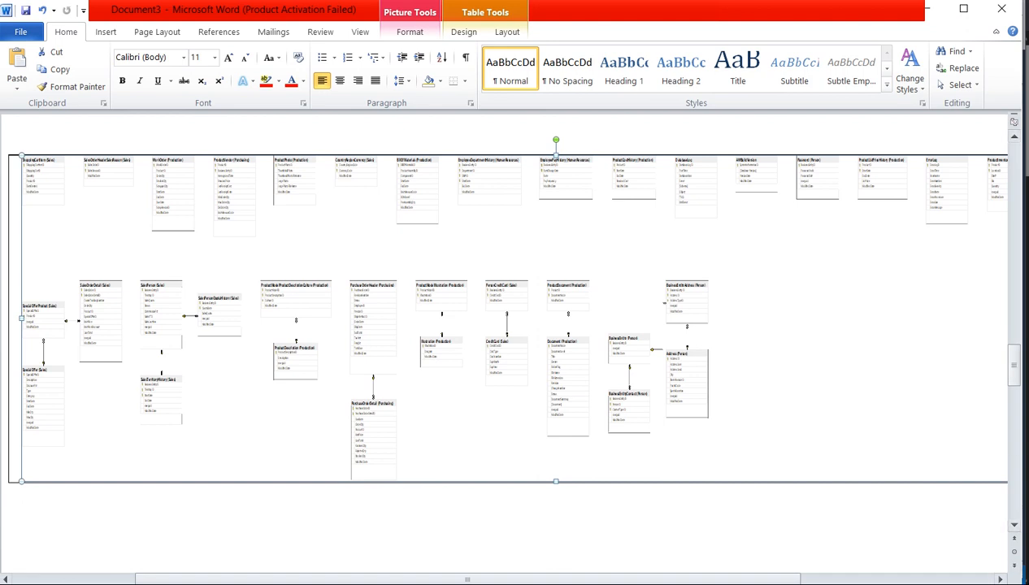
{"action": "scroll", "coordinate": [505, 325], "scroll_direction": "up", "scroll_amount": 6}
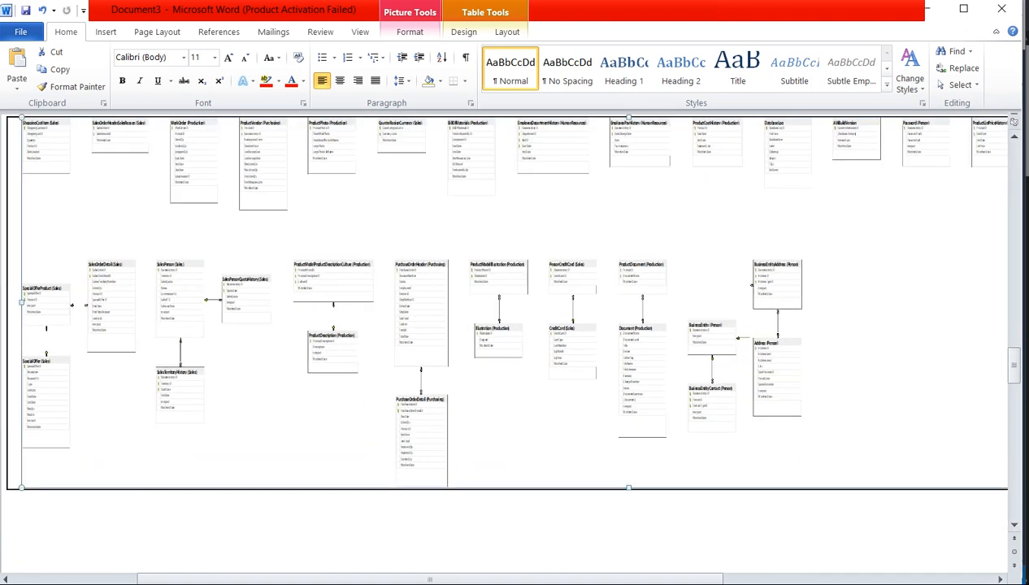
{"action": "scroll", "coordinate": [506, 325], "scroll_direction": "up", "scroll_amount": 4}
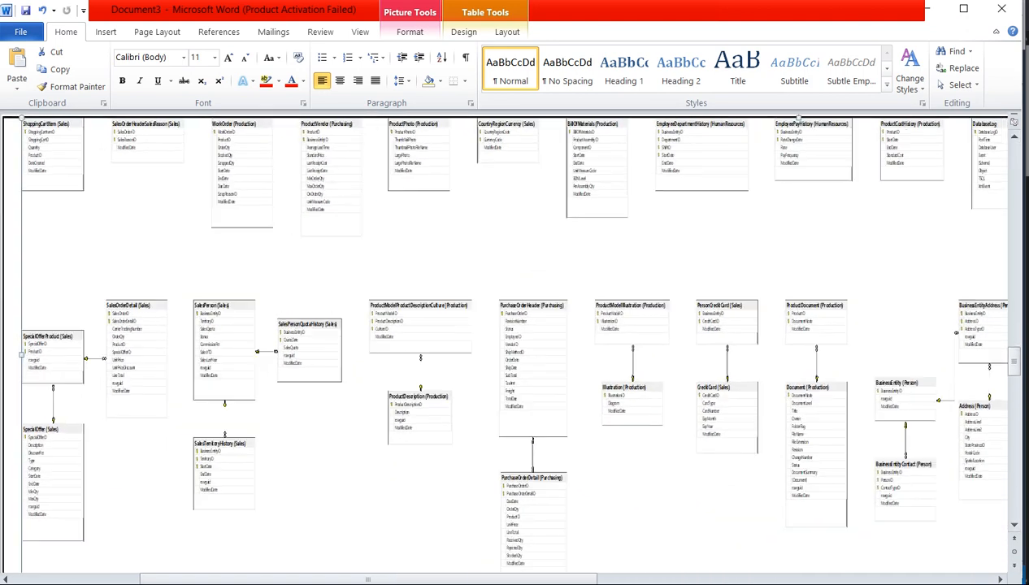
{"action": "scroll", "coordinate": [506, 342], "scroll_direction": "up", "scroll_amount": 1}
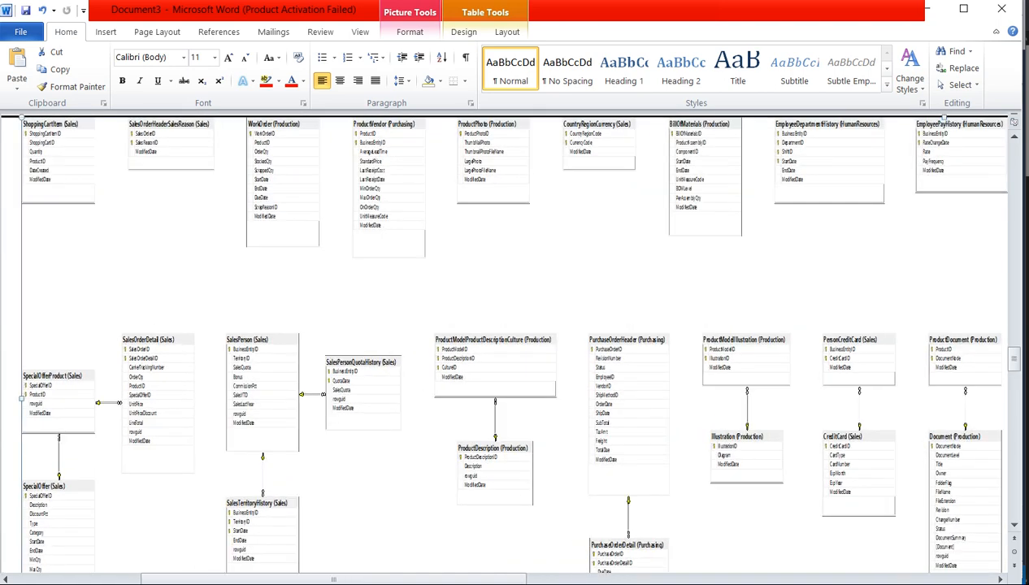
{"action": "scroll", "coordinate": [506, 342], "scroll_direction": "up", "scroll_amount": 1}
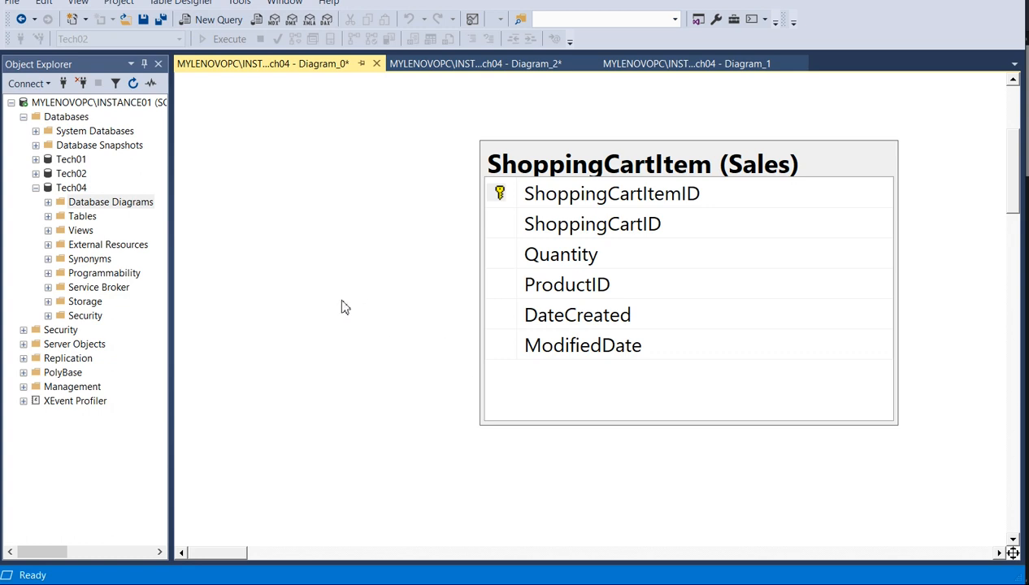
Step: Switch back to SQL Server Management Studio and view the CountryRegionCurrency table in Diagram_2
{"action": "left_click_drag", "start_coordinate": [213, 557], "coordinate": [402, 521]}
{"action": "right_click", "coordinate": [303, 233]}
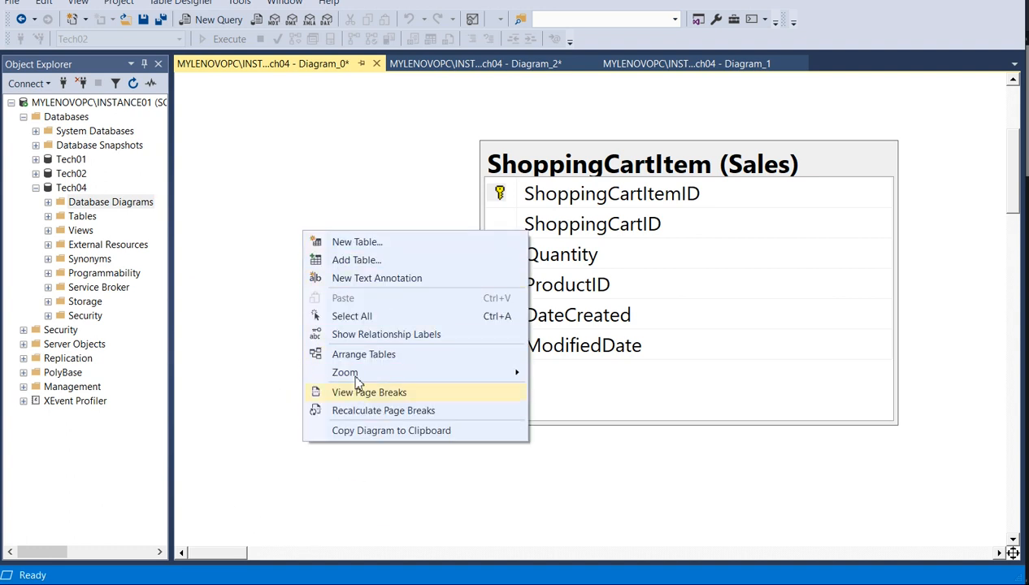
{"action": "left_click", "coordinate": [467, 62]}
{"action": "left_click", "coordinate": [471, 65]}
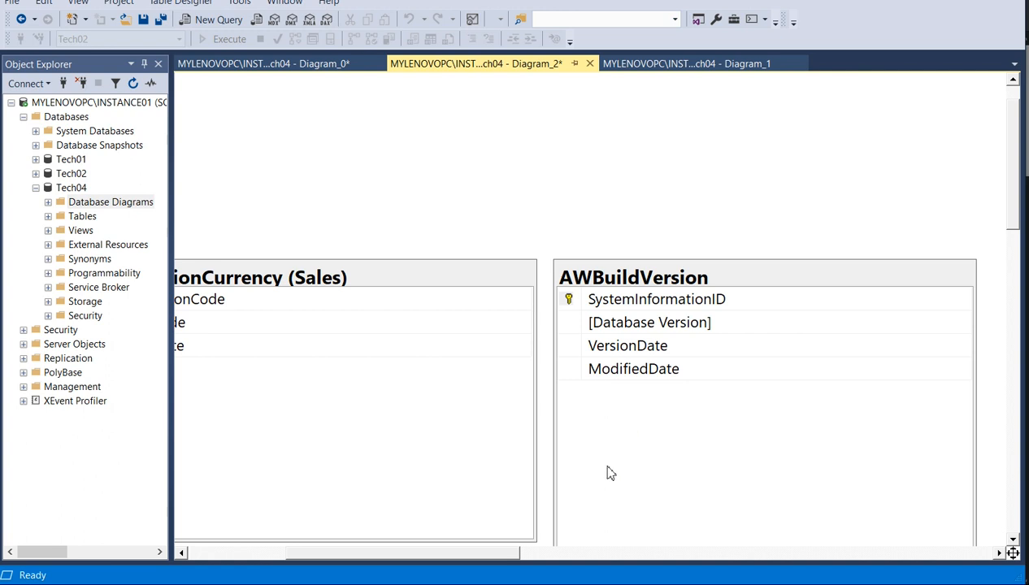
{"action": "left_click_drag", "start_coordinate": [496, 556], "coordinate": [376, 560]}
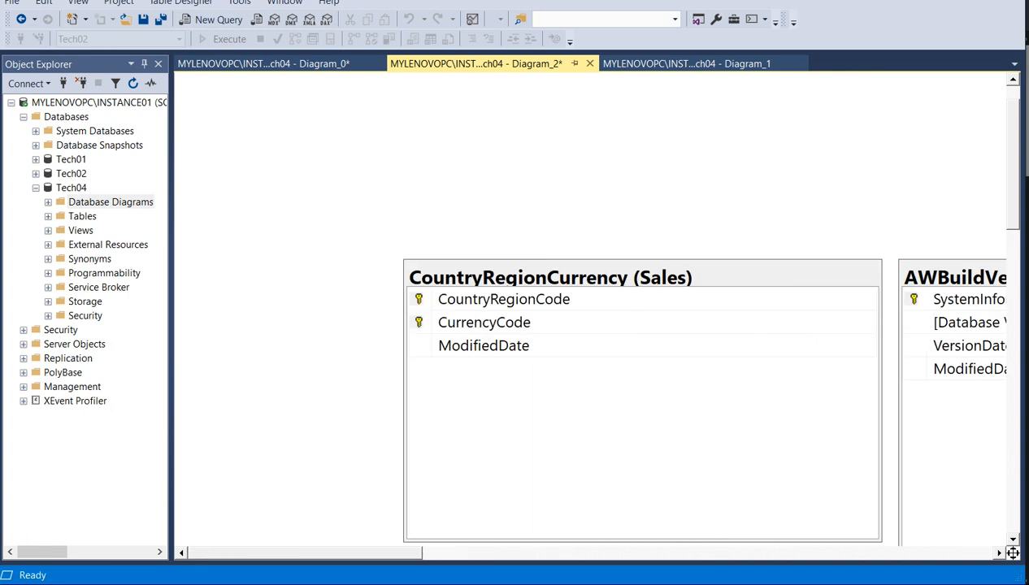
Step: Switch to the first Word document, enlarge its pasted diagram picture and return to SQL Server Management Studio
{"action": "mouse_move", "coordinate": [497, 580]}
{"action": "left_click", "coordinate": [476, 546]}
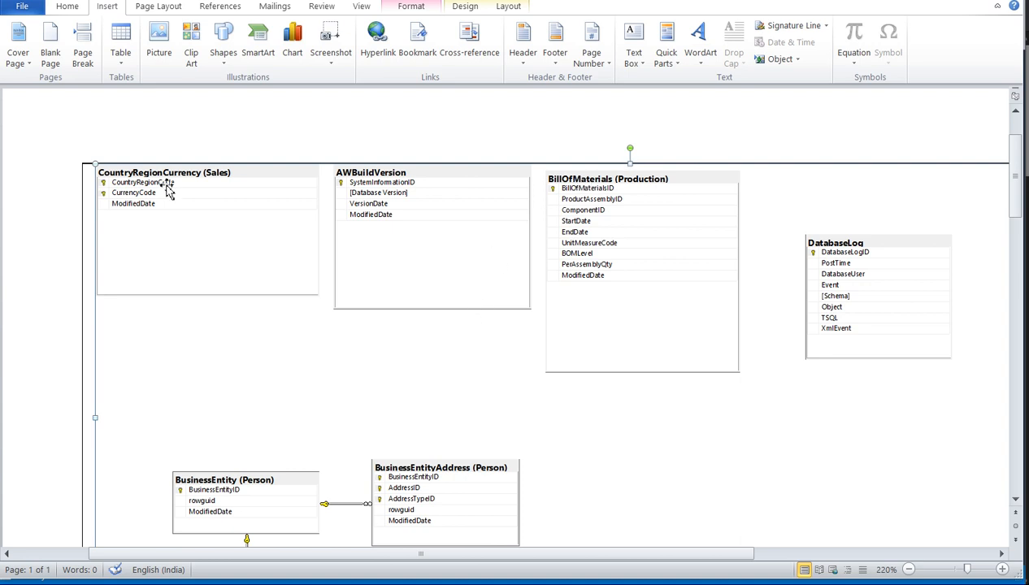
{"action": "left_click_drag", "start_coordinate": [94, 167], "coordinate": [41, 131]}
{"action": "left_click_drag", "start_coordinate": [344, 168], "coordinate": [231, 118]}
{"action": "left_click_drag", "start_coordinate": [672, 159], "coordinate": [530, 136]}
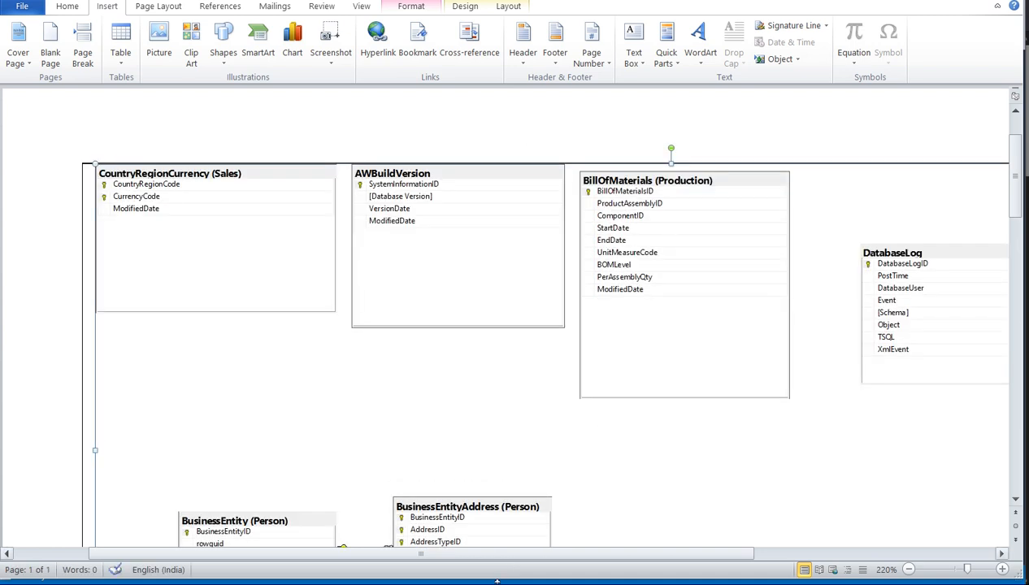
{"action": "left_click", "coordinate": [503, 578]}
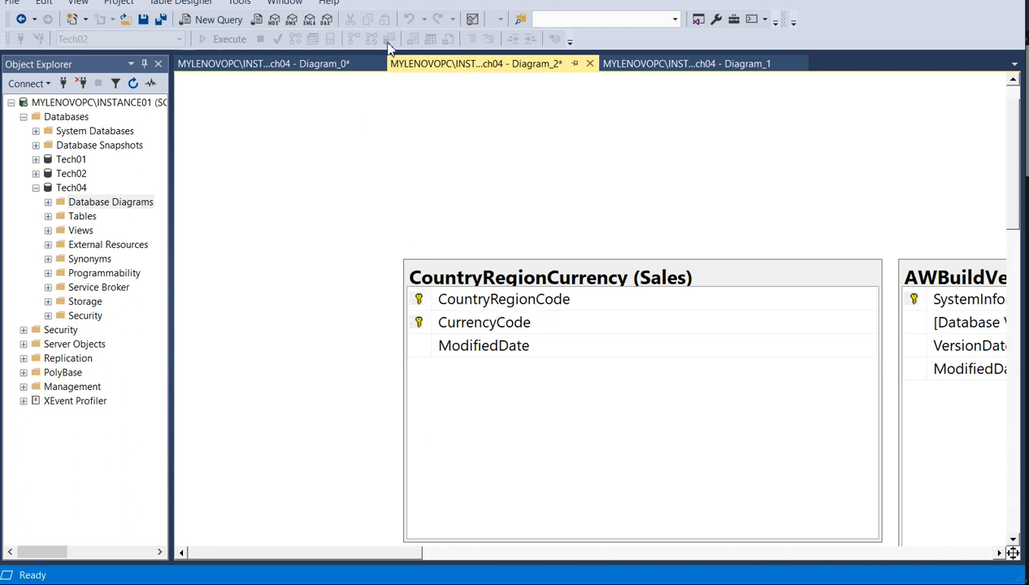